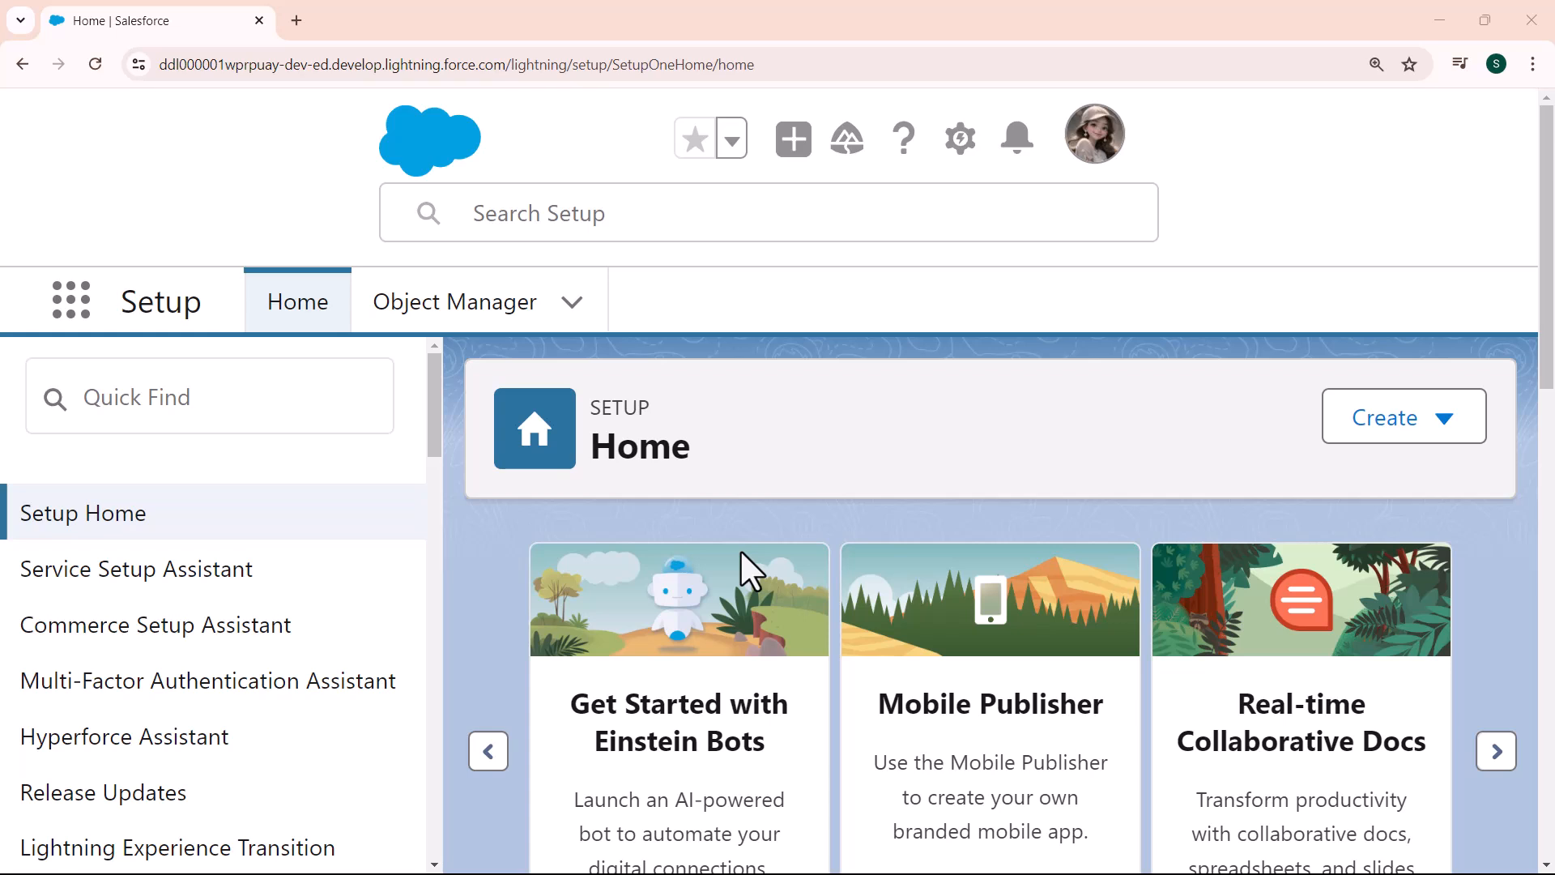
# Find Reports through the App Launcher and open the list of recent reports.
pyautogui.click(71, 301)
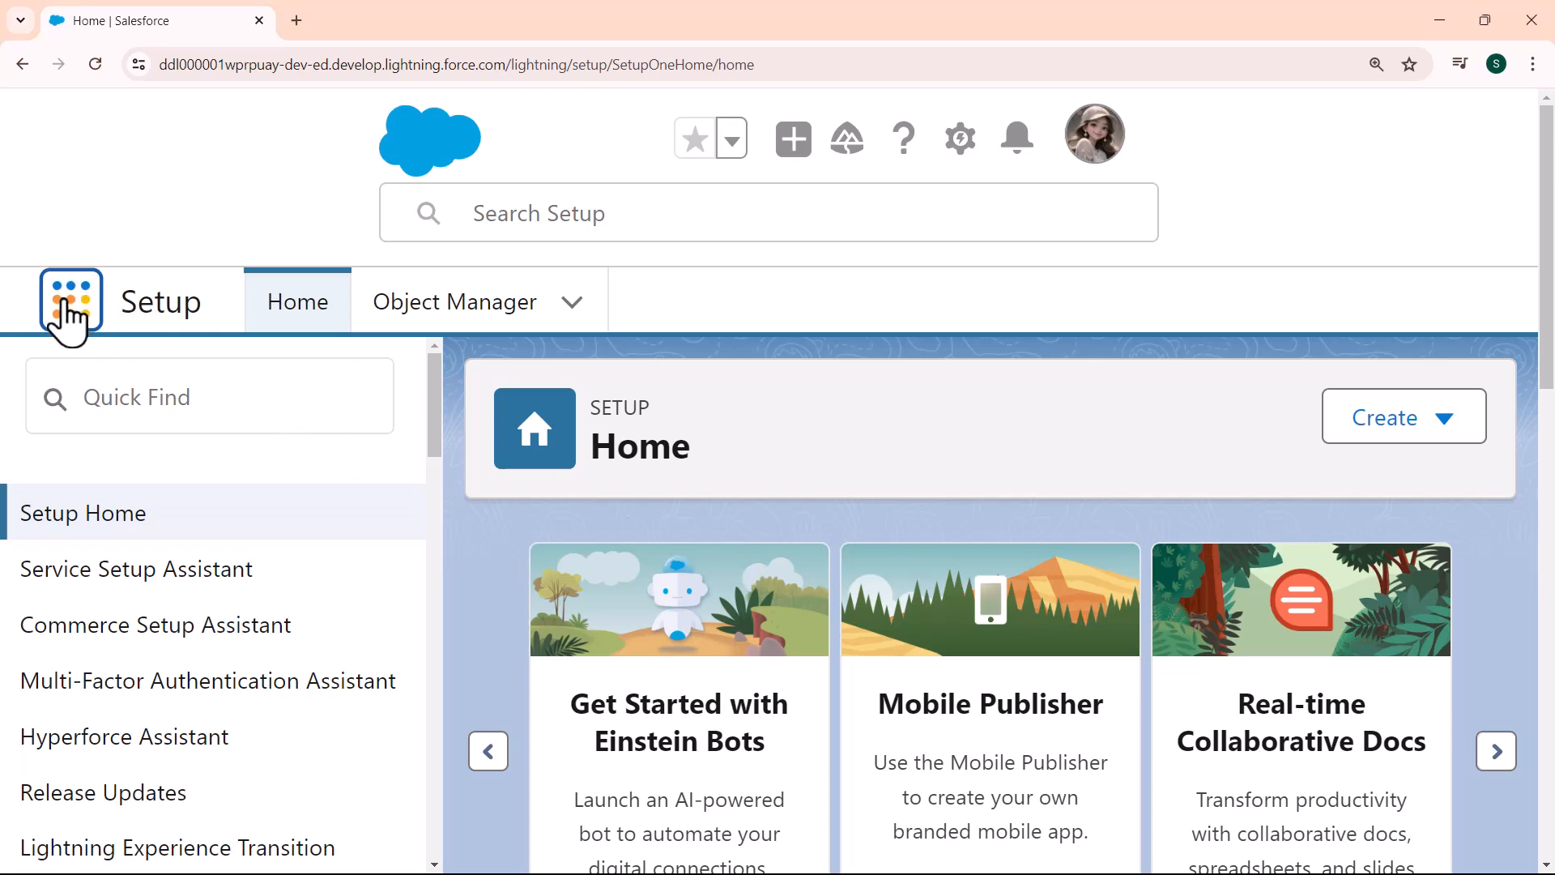
pyautogui.write('reports')
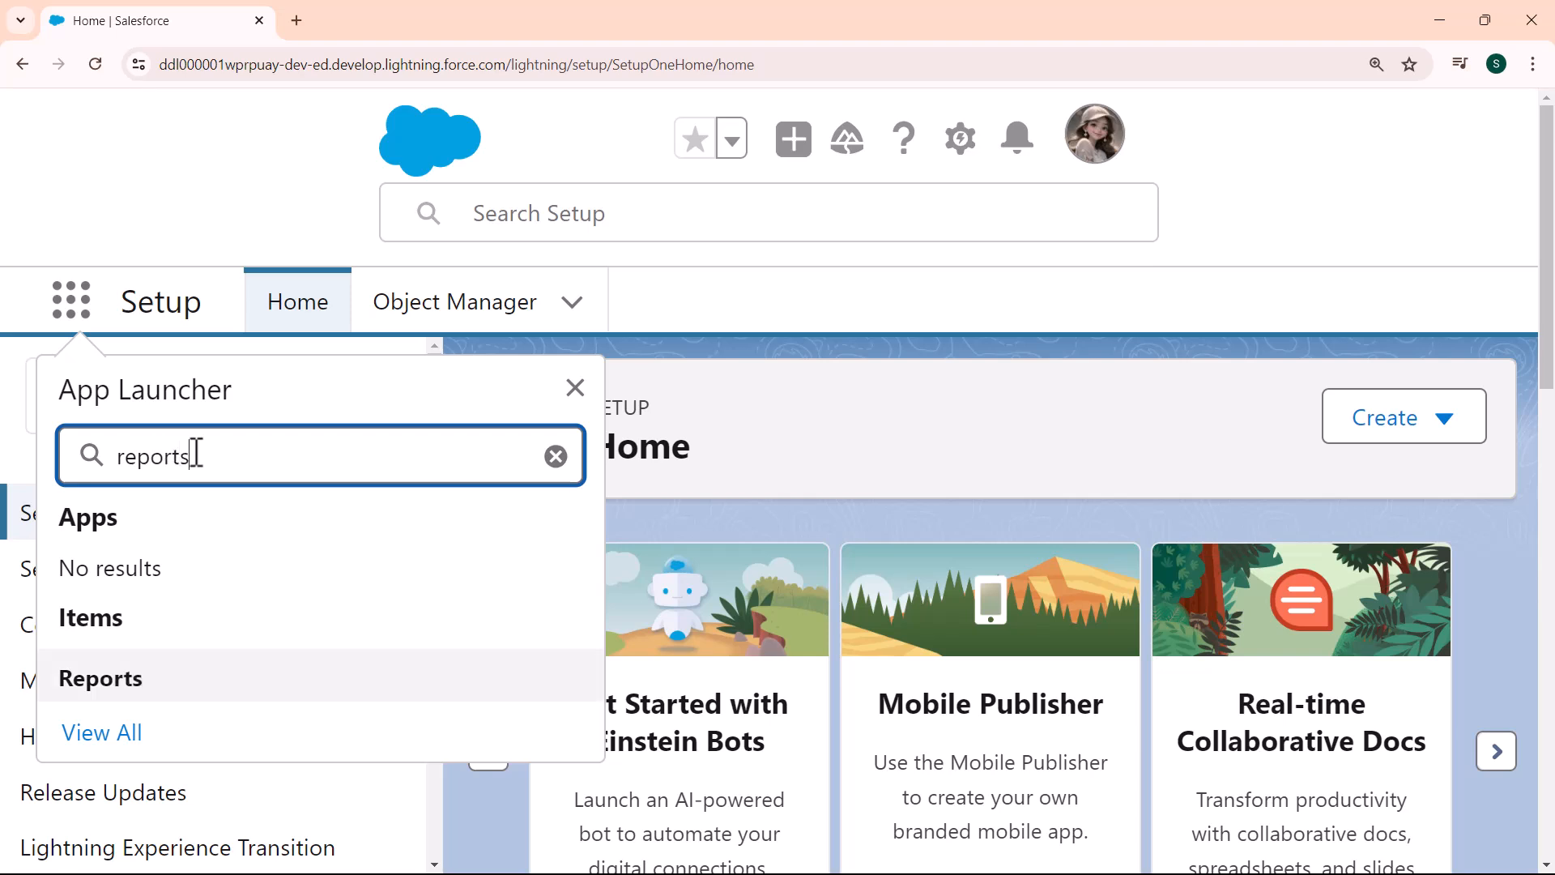
pyautogui.click(101, 683)
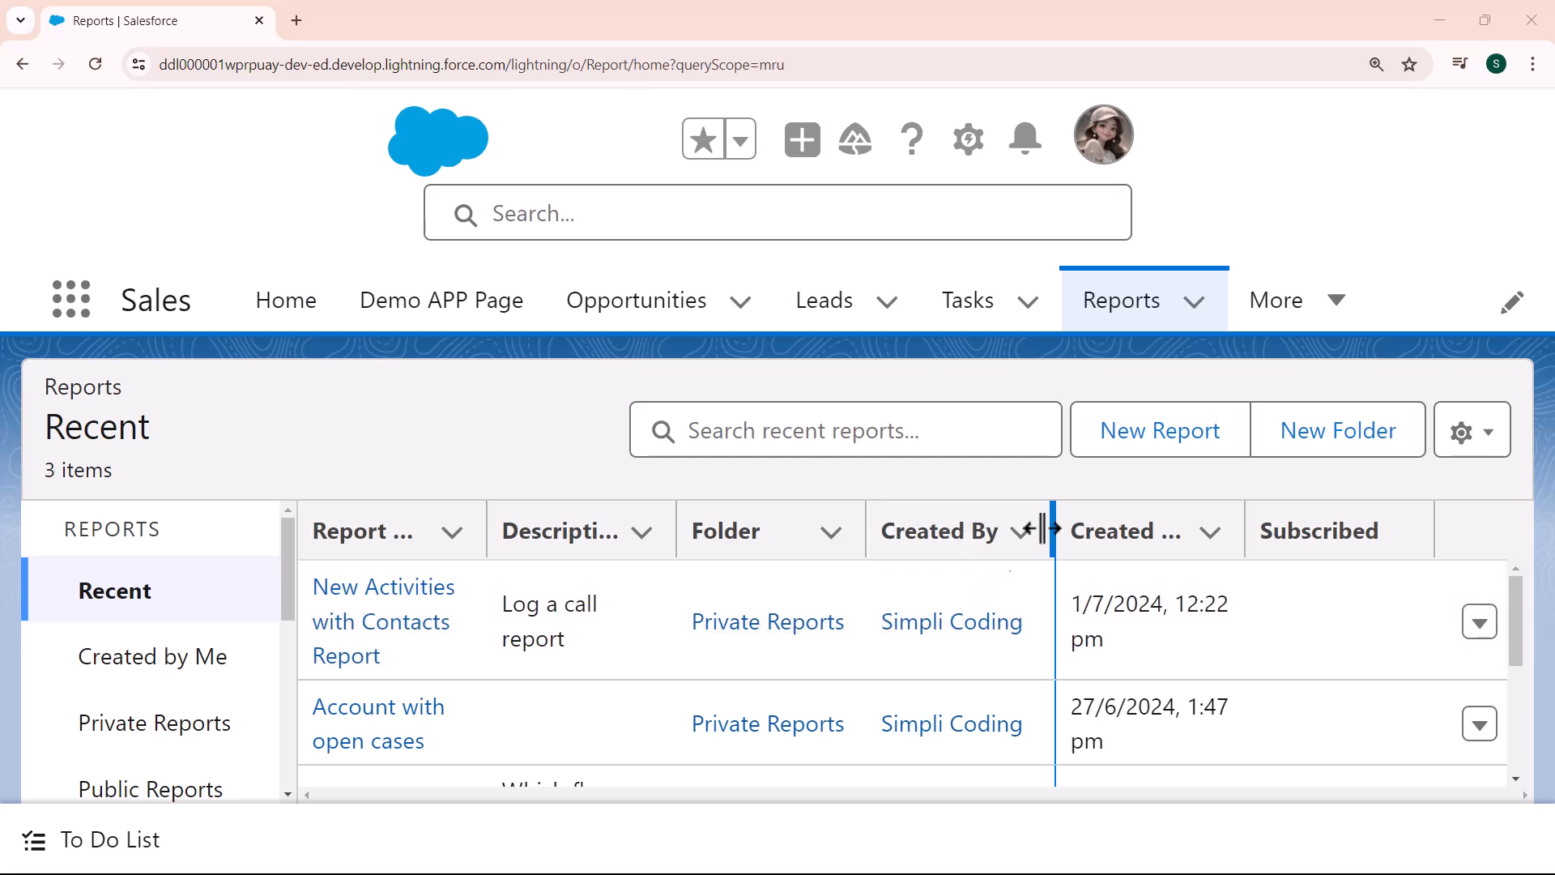
# Start a new report based on the standard Accounts report type from the All category.
pyautogui.click(1154, 451)
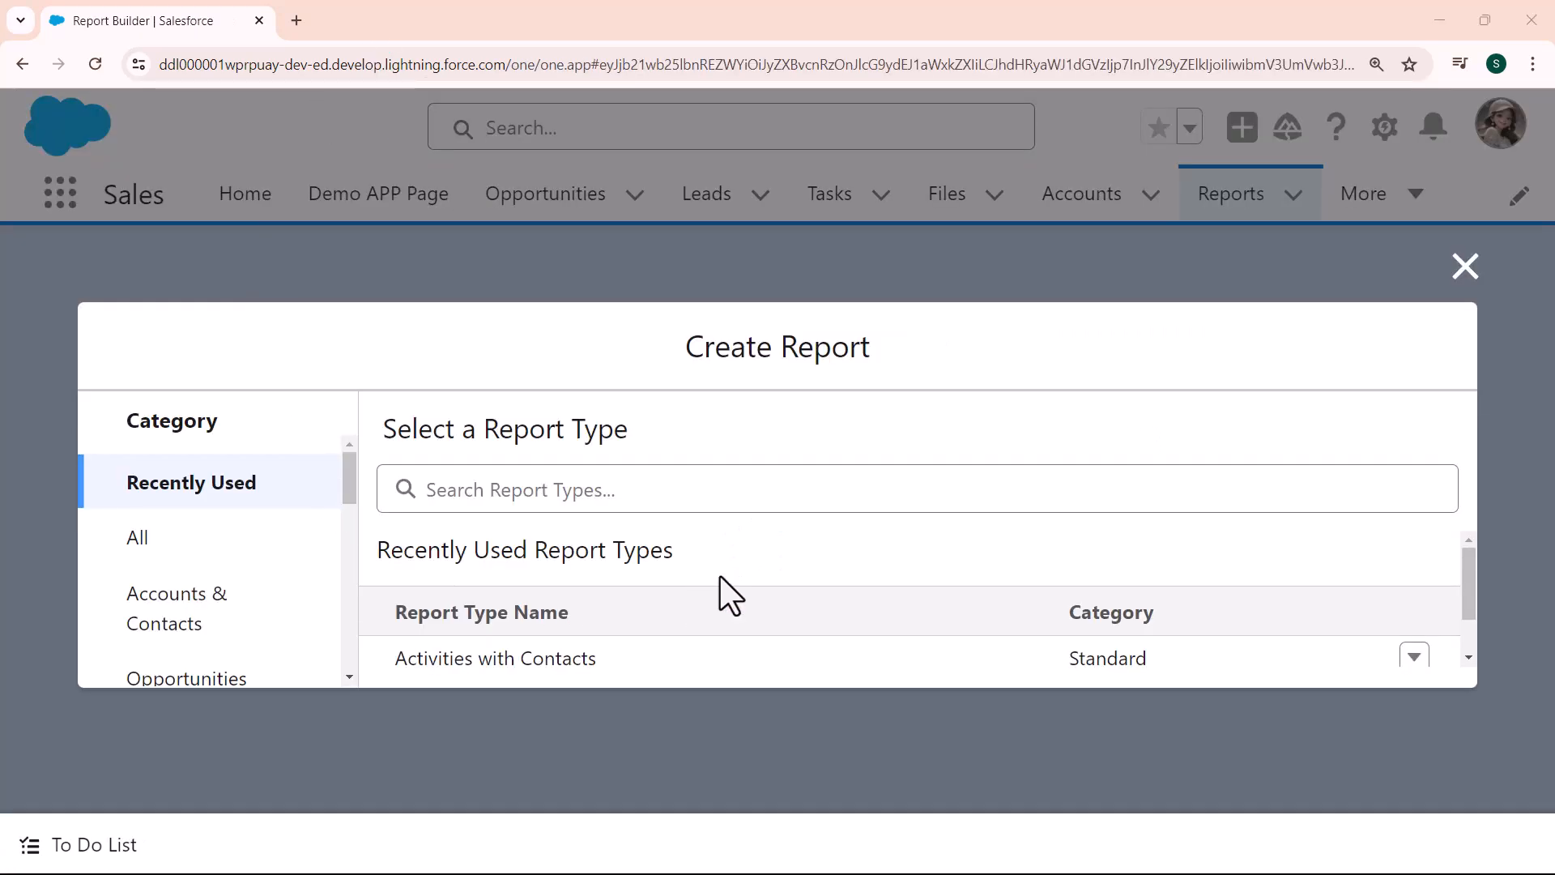
pyautogui.click(238, 549)
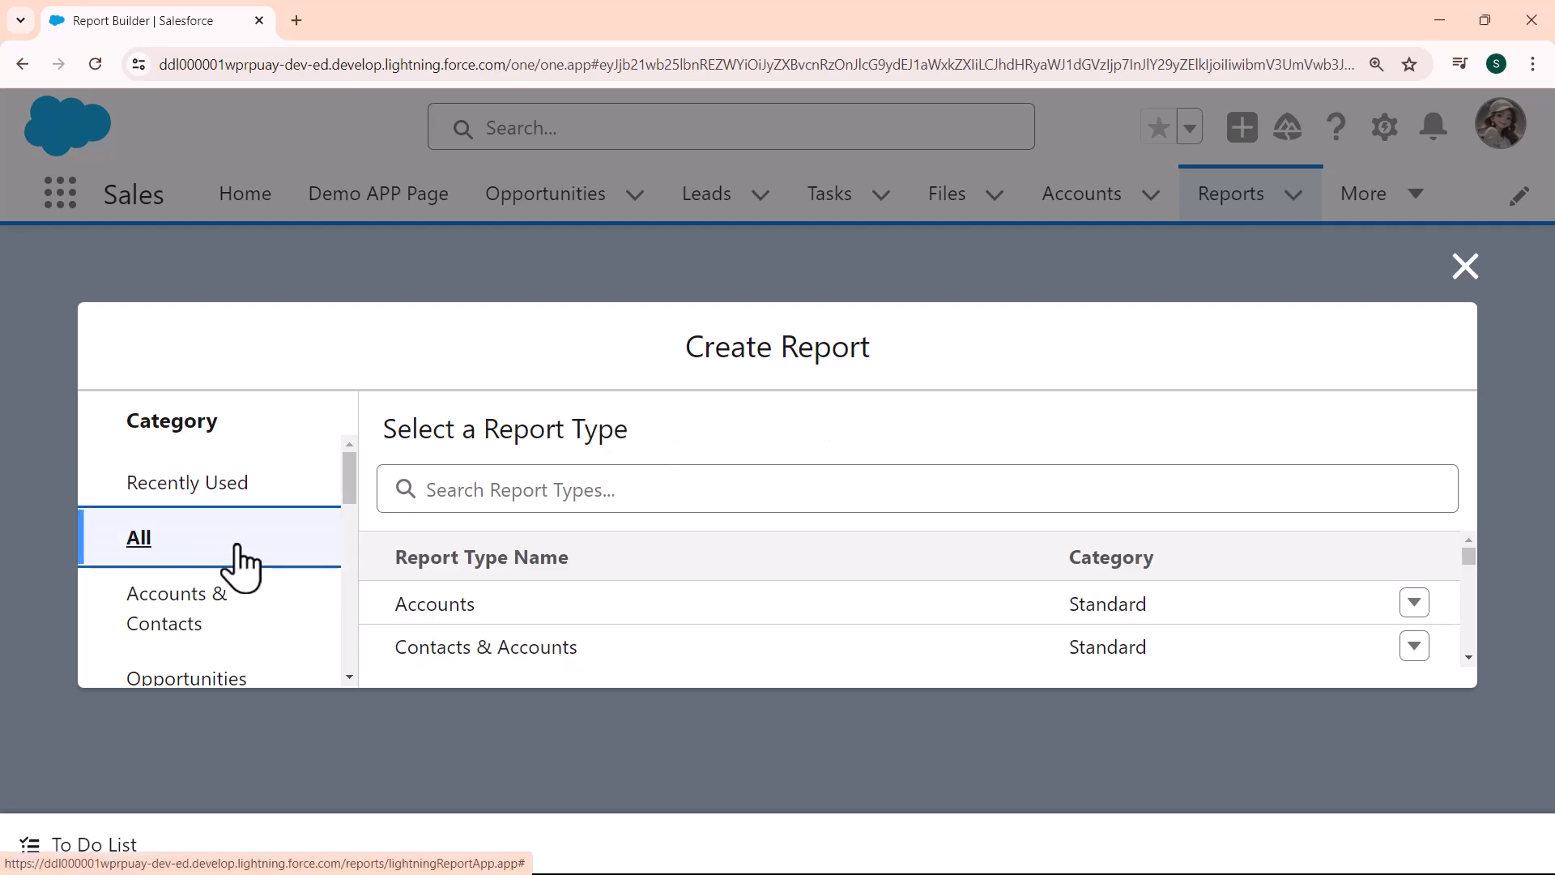
pyautogui.click(438, 617)
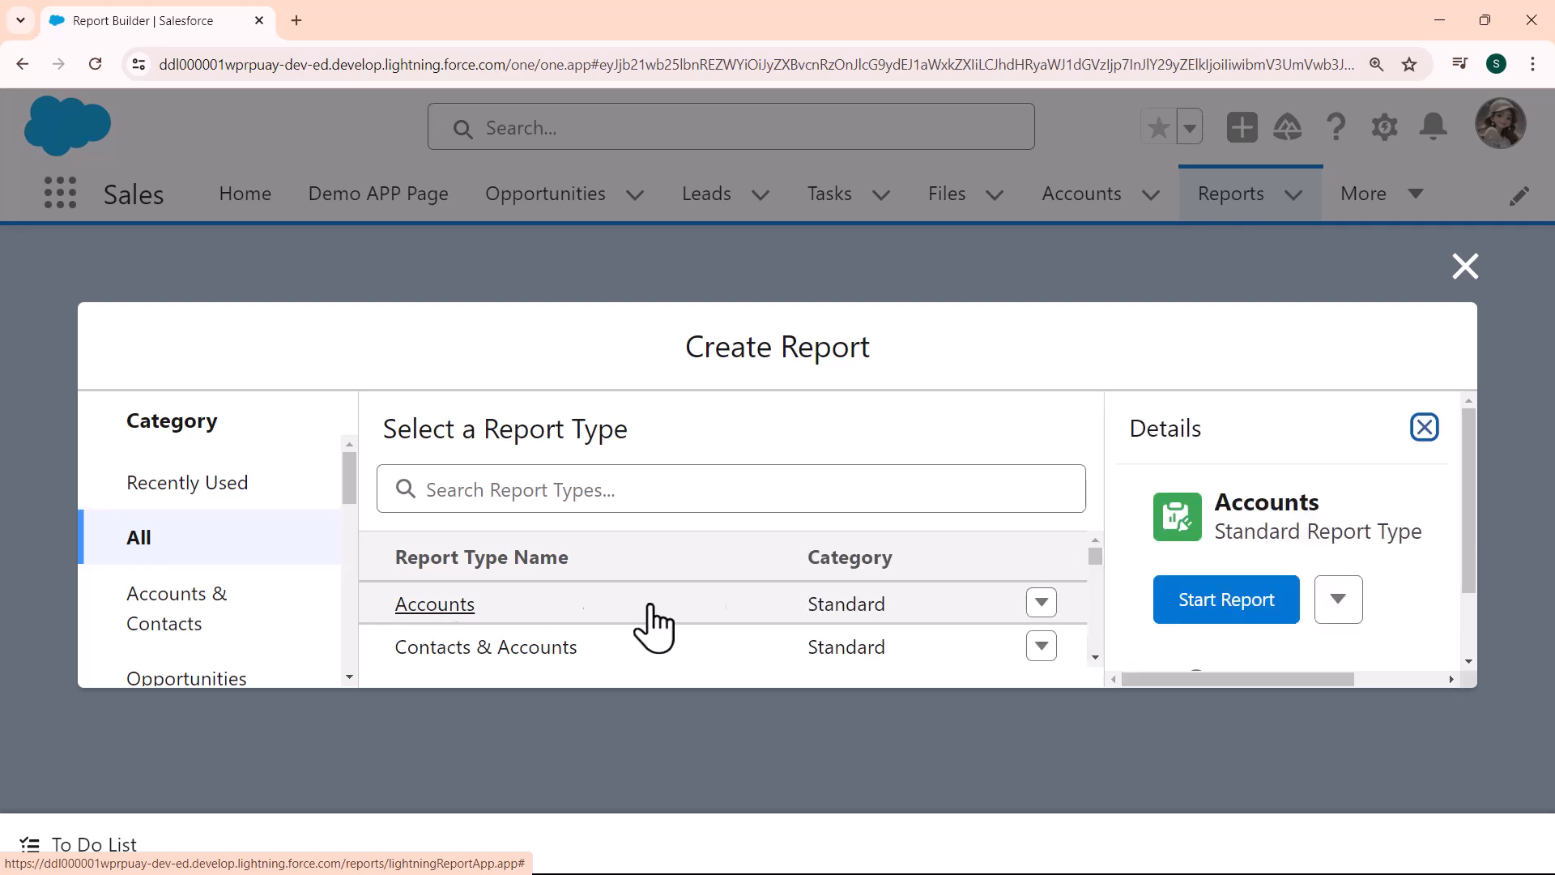
pyautogui.click(1213, 606)
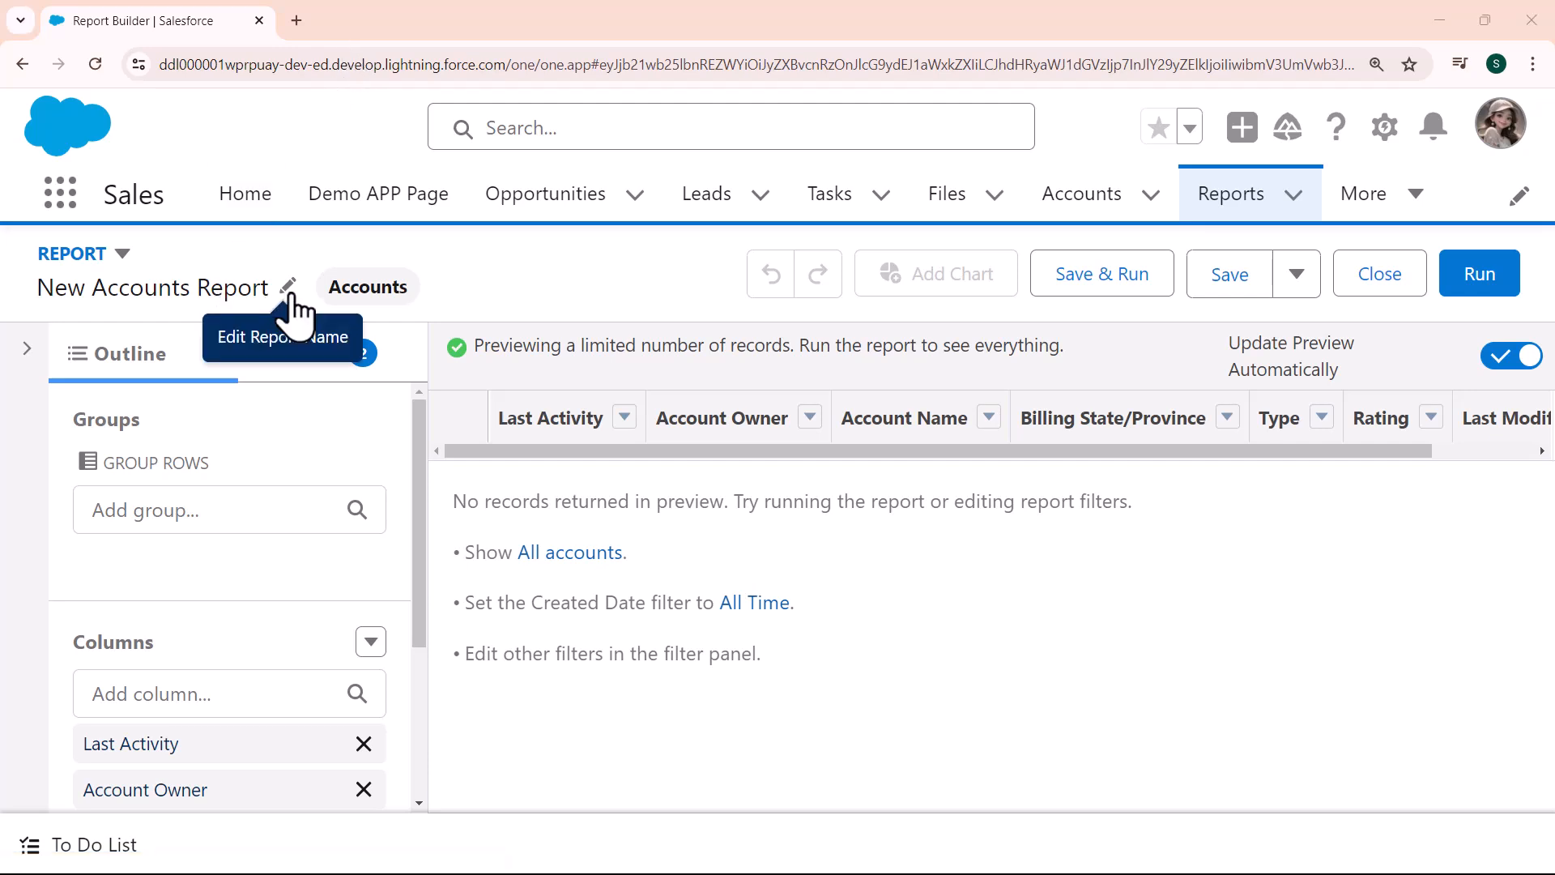
# Set the report's Show Me filter to All accounts and apply it.
pyautogui.click(309, 377)
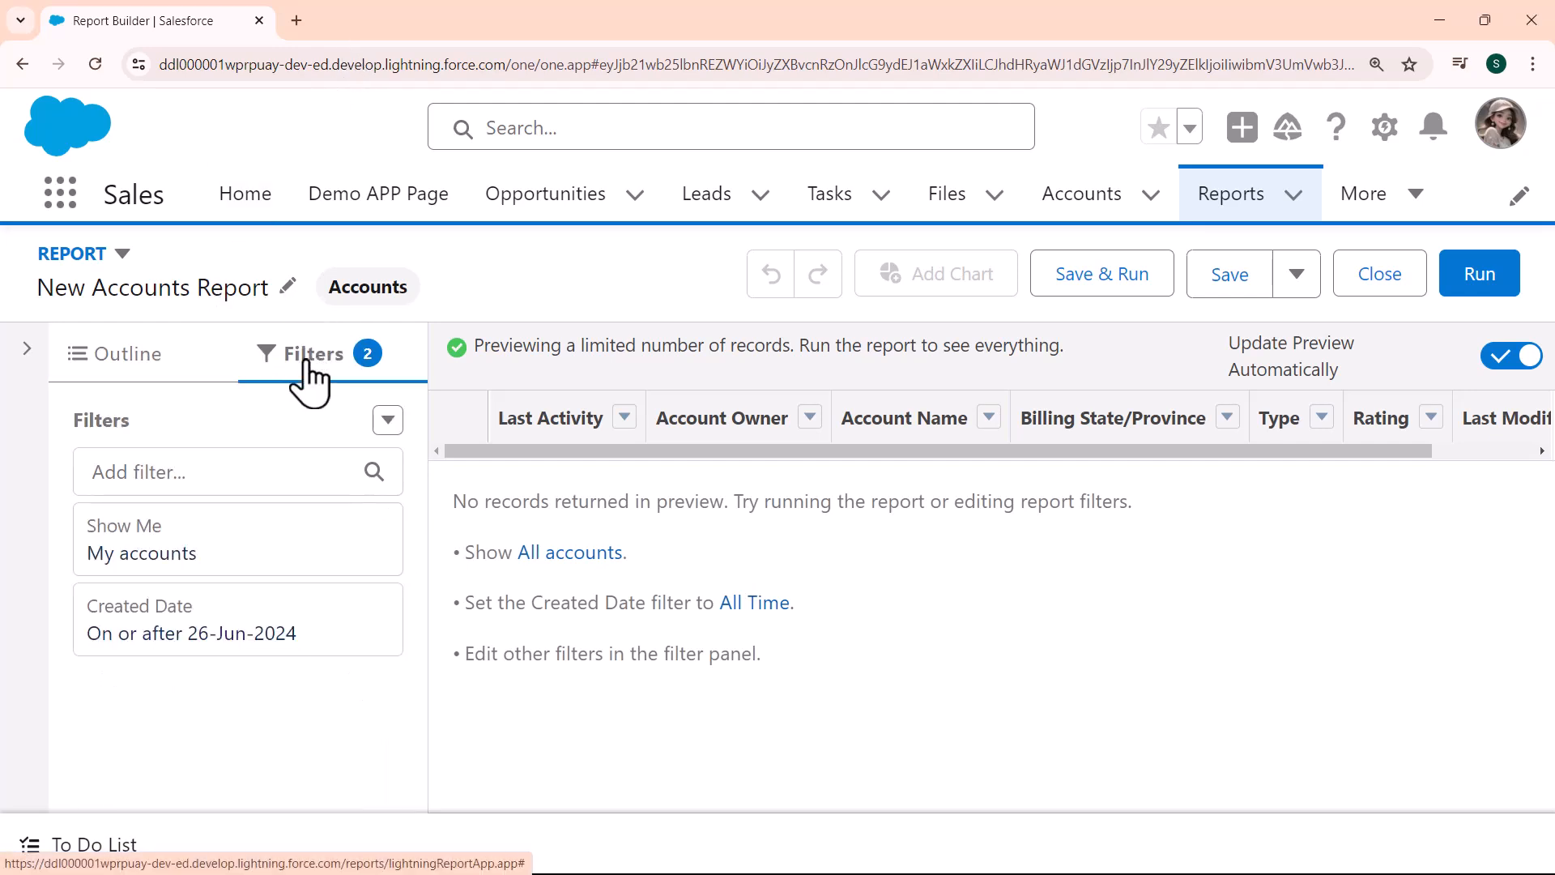
pyautogui.click(219, 559)
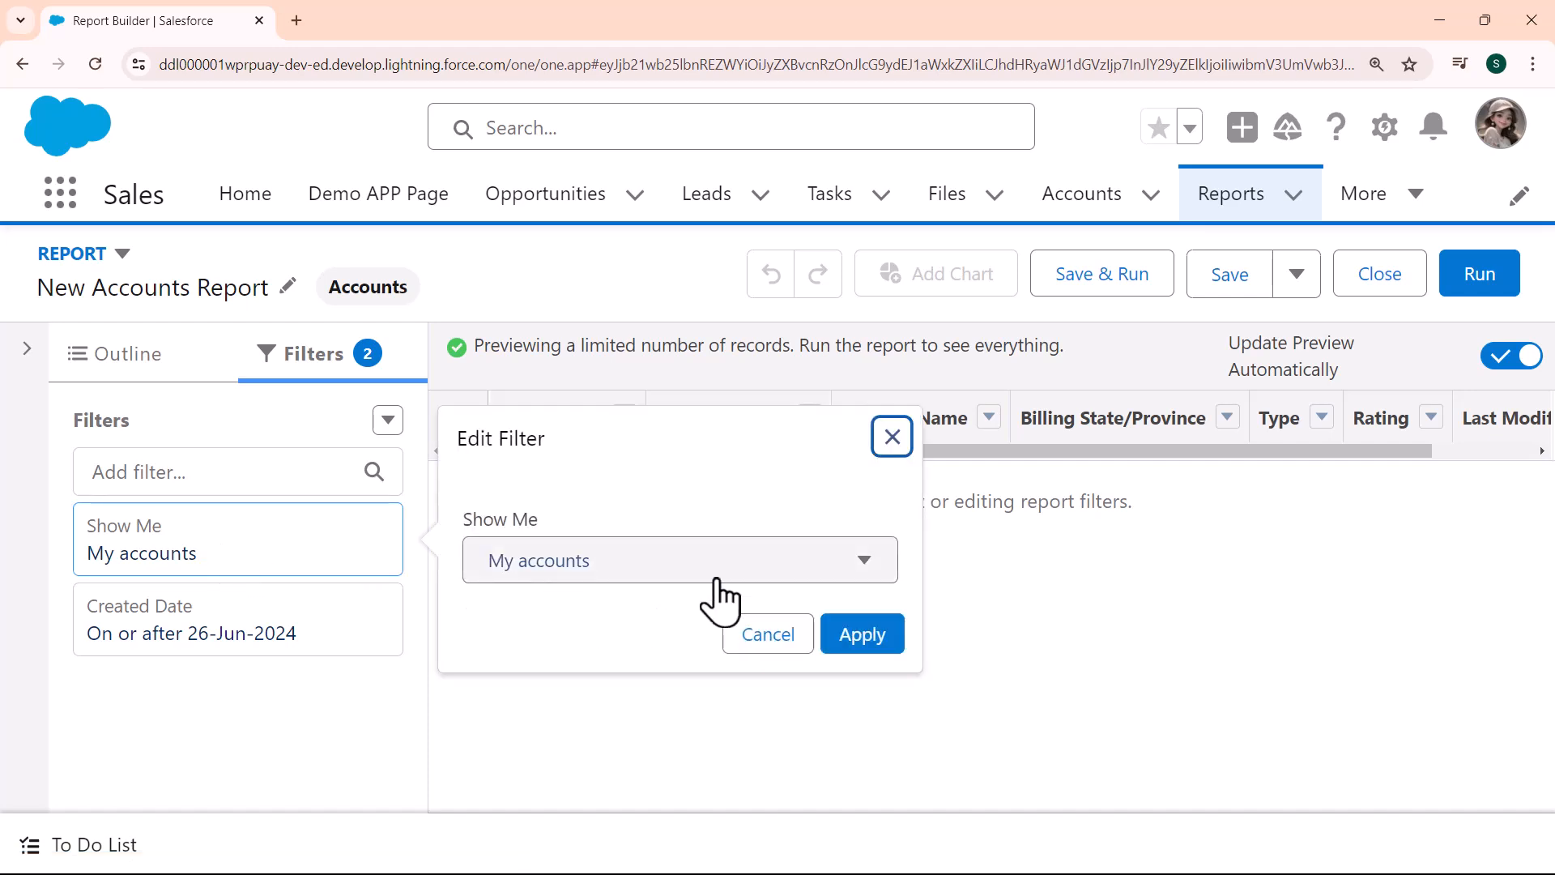
pyautogui.click(863, 567)
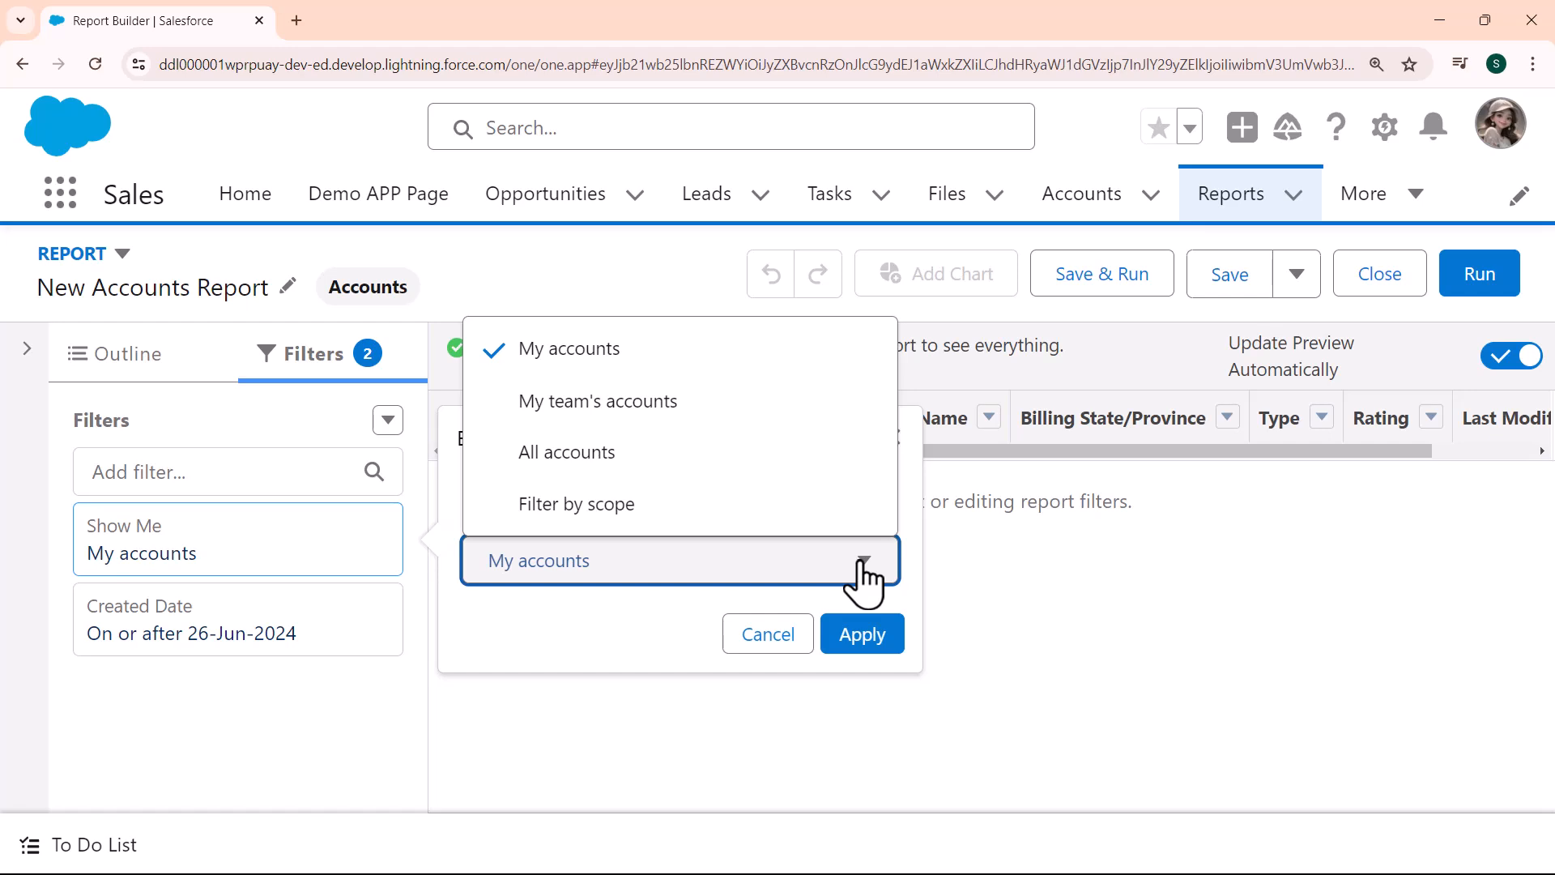
pyautogui.click(629, 459)
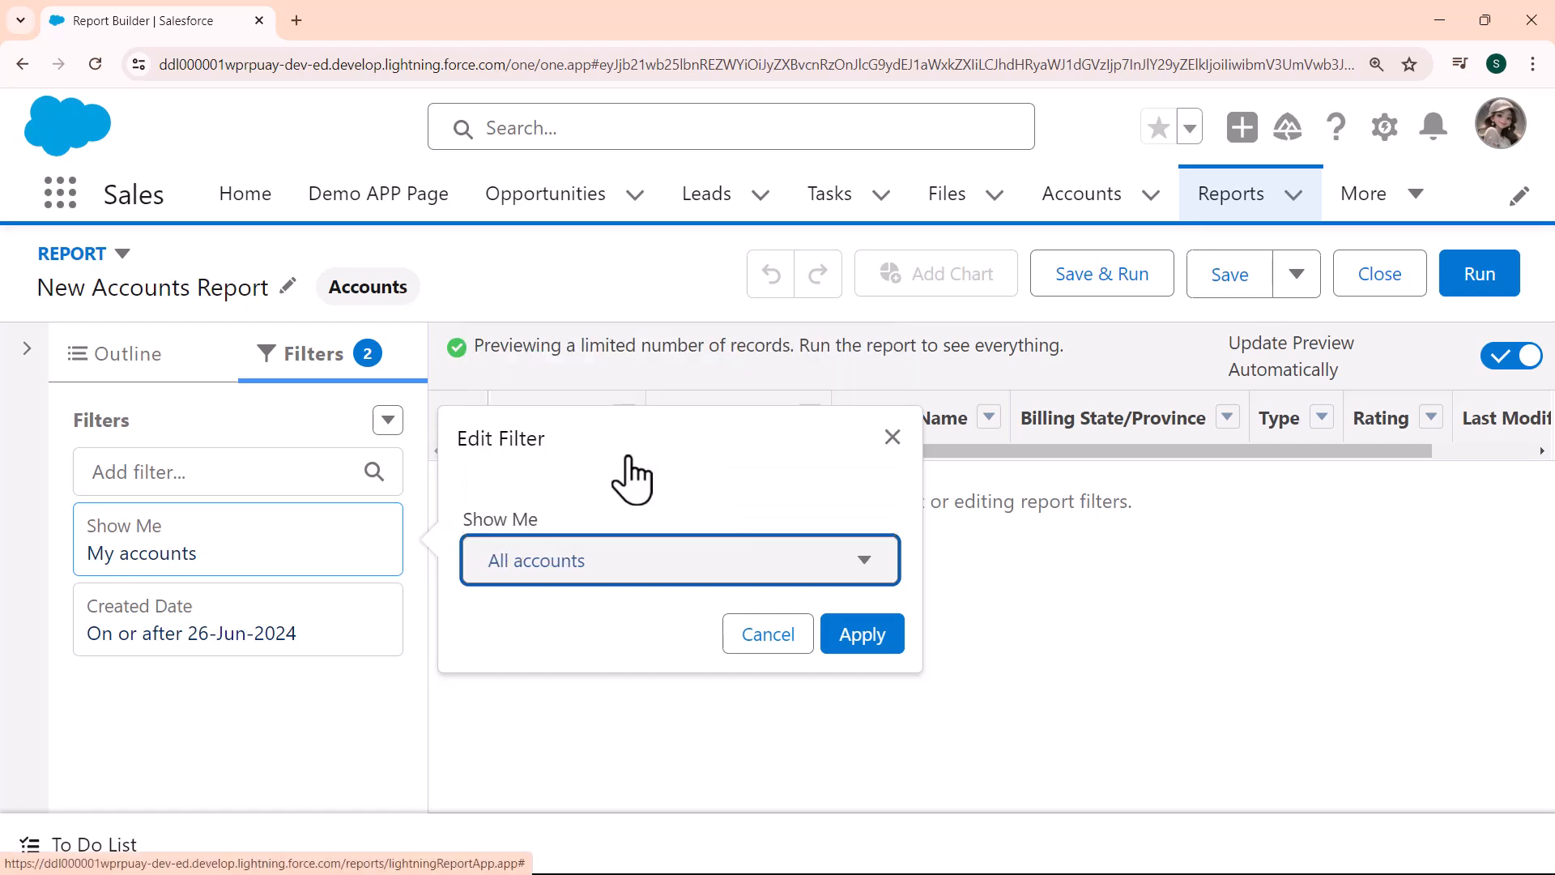
pyautogui.click(860, 636)
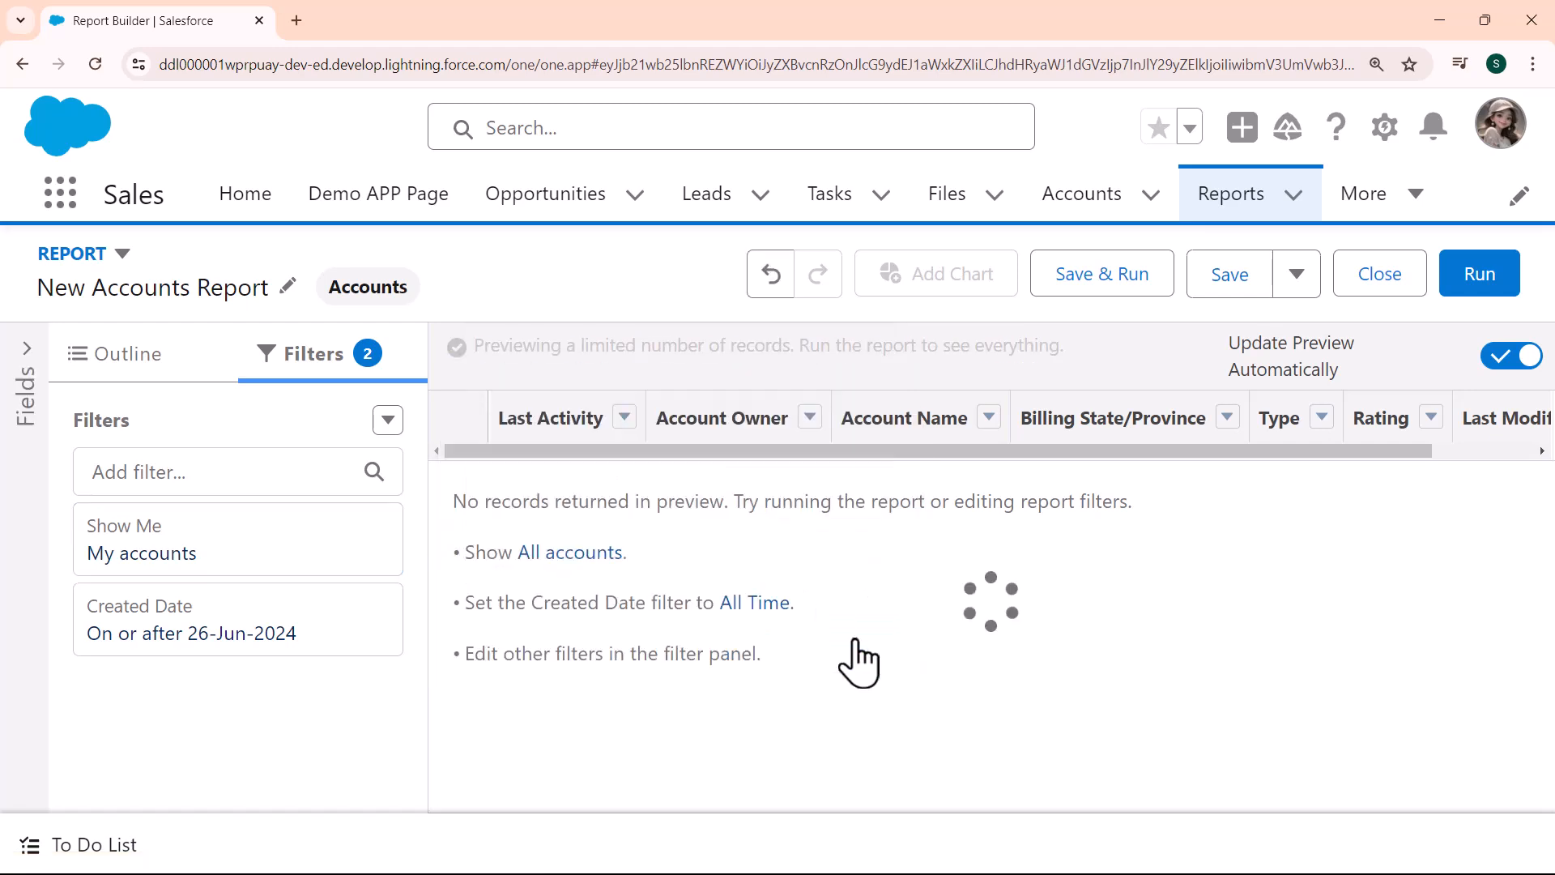
# Set the Created Date filter's range to All Time and apply it.
pyautogui.click(281, 632)
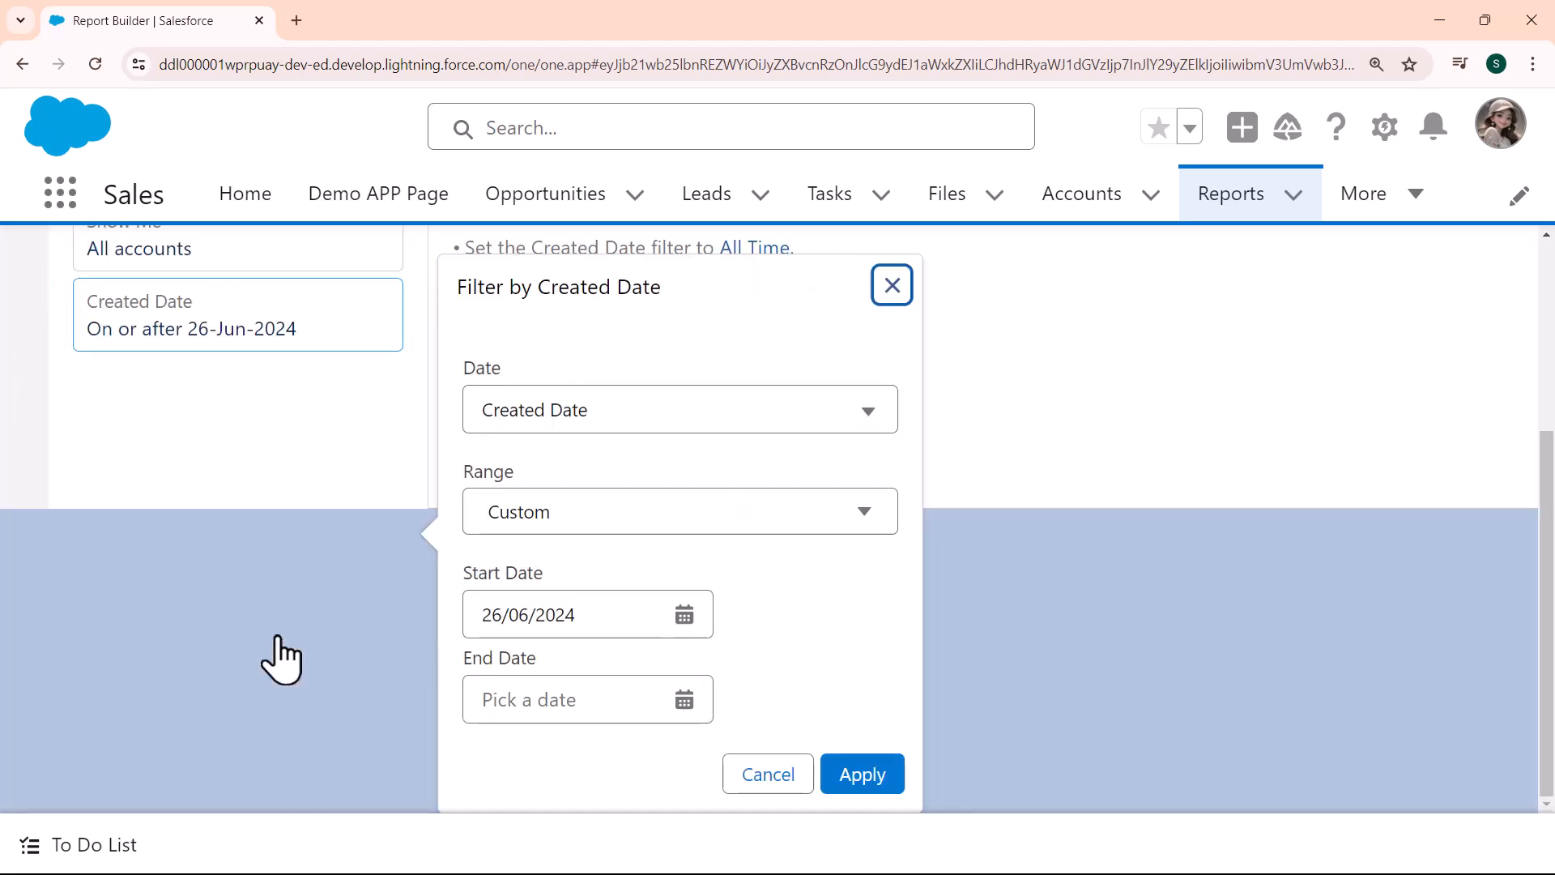
pyautogui.click(740, 523)
pyautogui.click(601, 577)
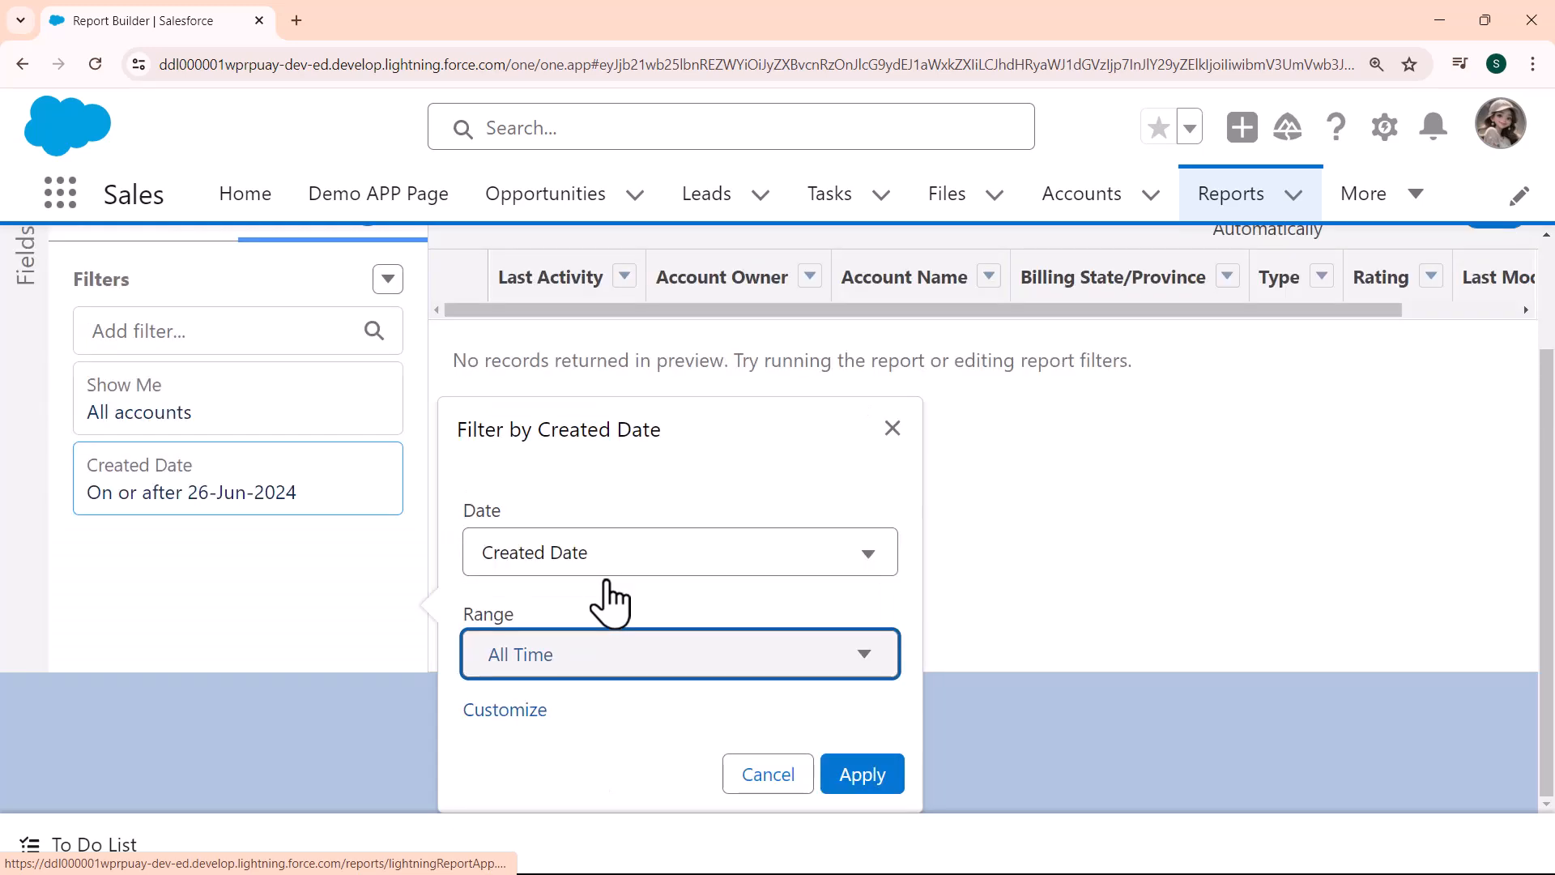
pyautogui.click(861, 774)
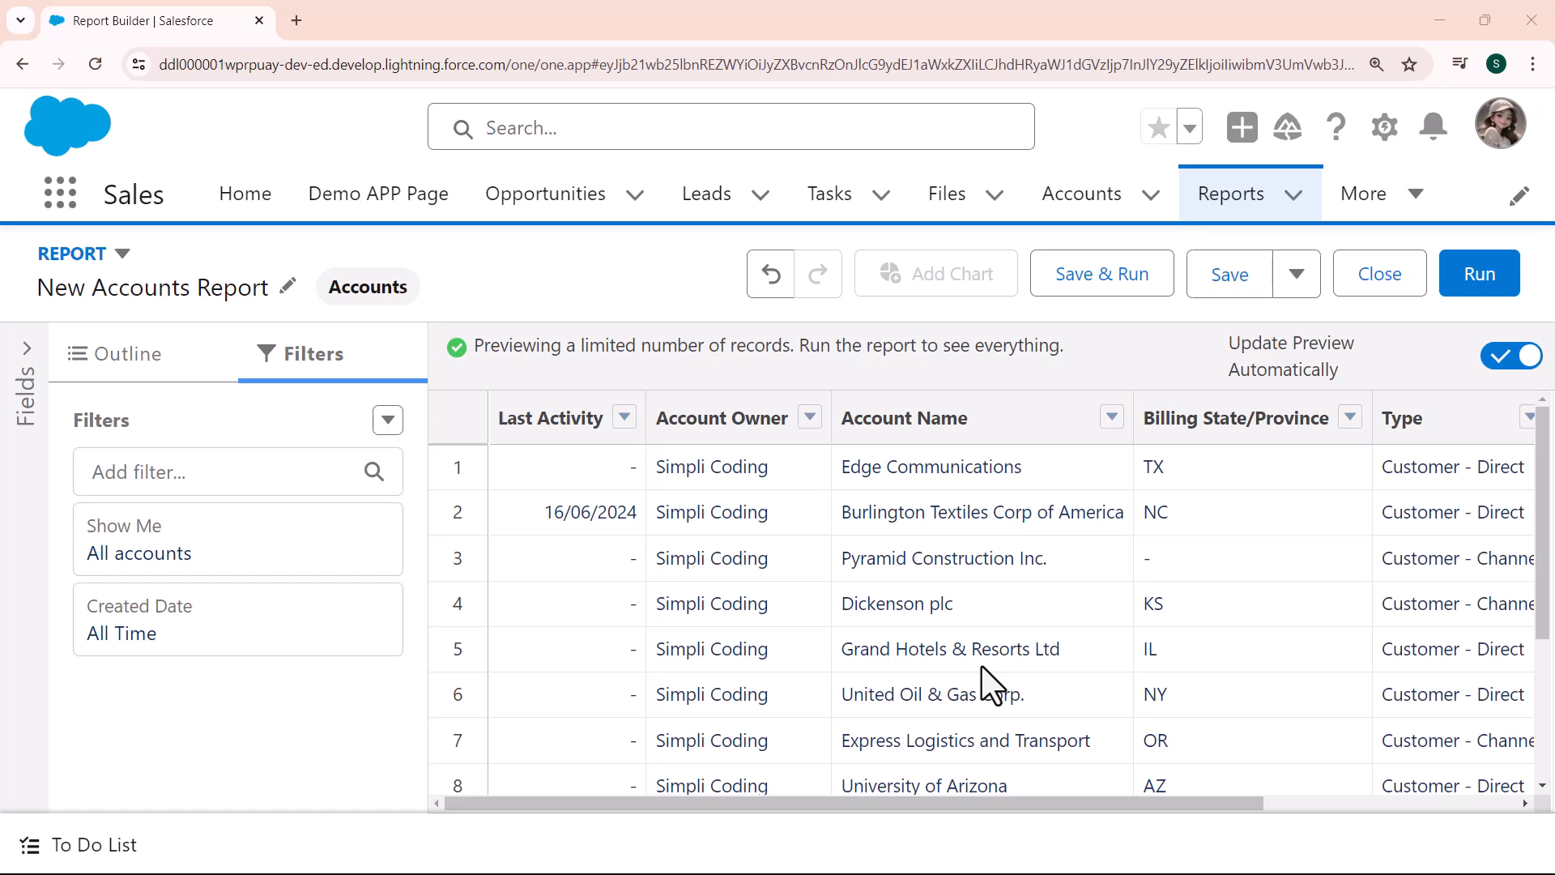
# Remove the Last Activity column from the report.
pyautogui.click(623, 417)
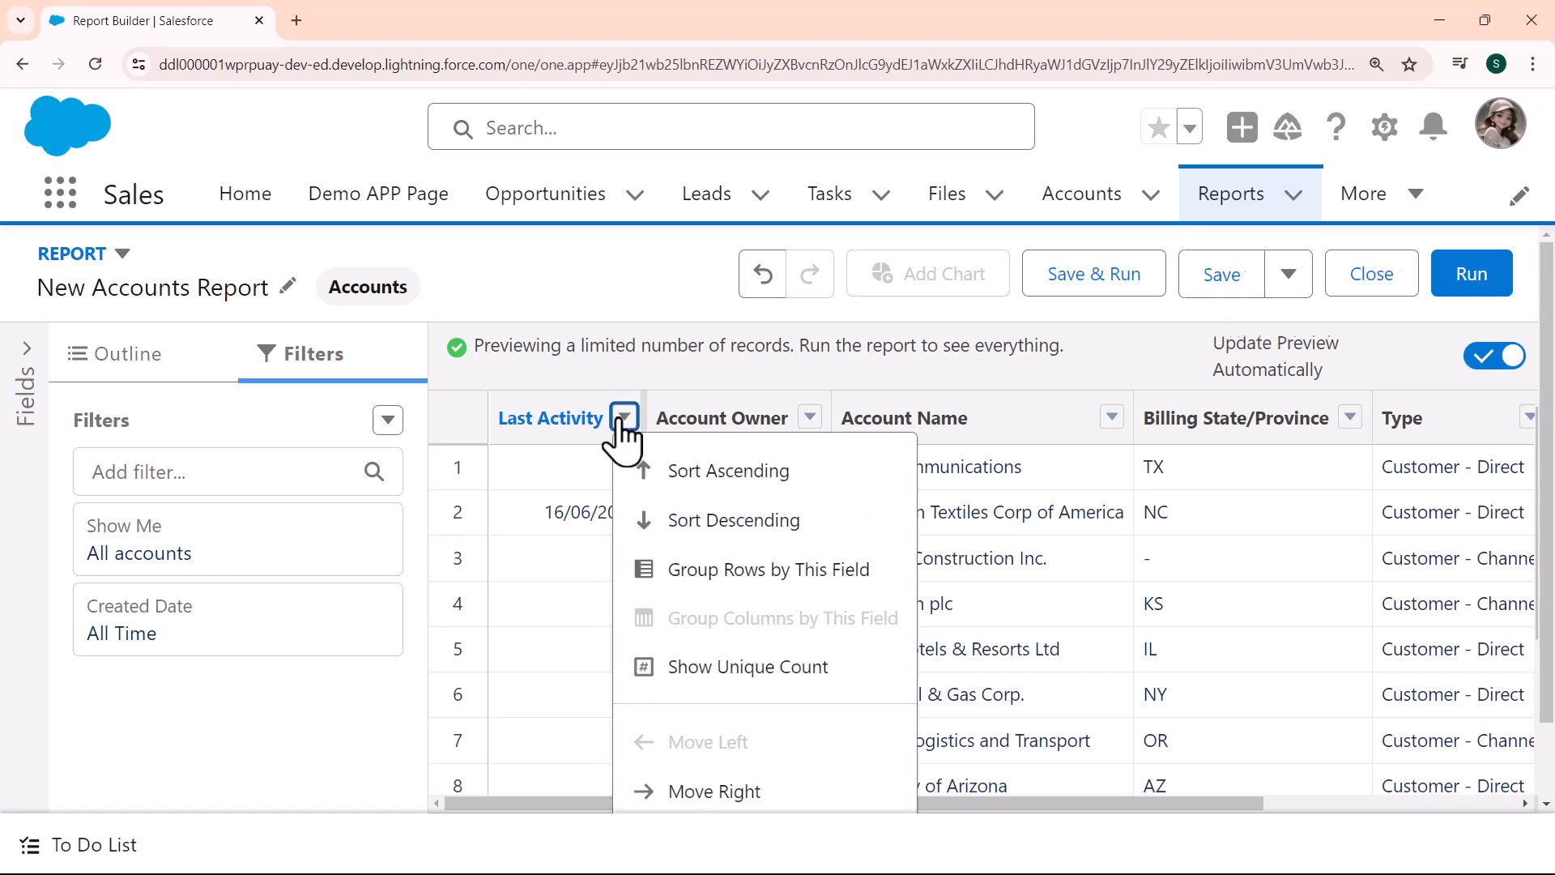
pyautogui.click(624, 417)
pyautogui.click(624, 417)
pyautogui.click(625, 415)
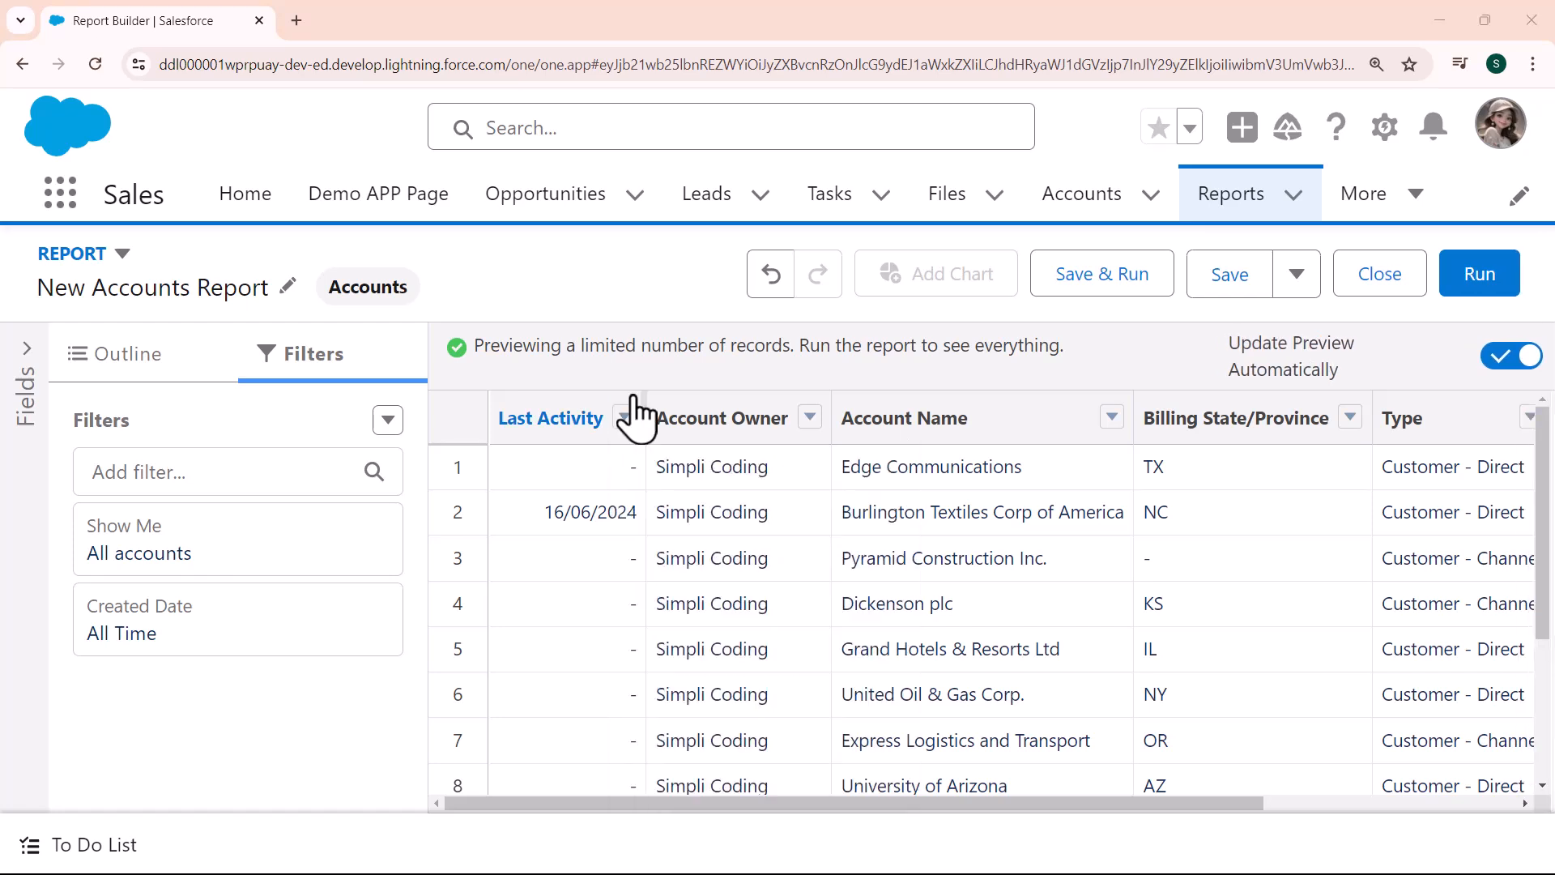
pyautogui.click(625, 415)
pyautogui.click(625, 415)
pyautogui.scroll(-3, 662, 466)
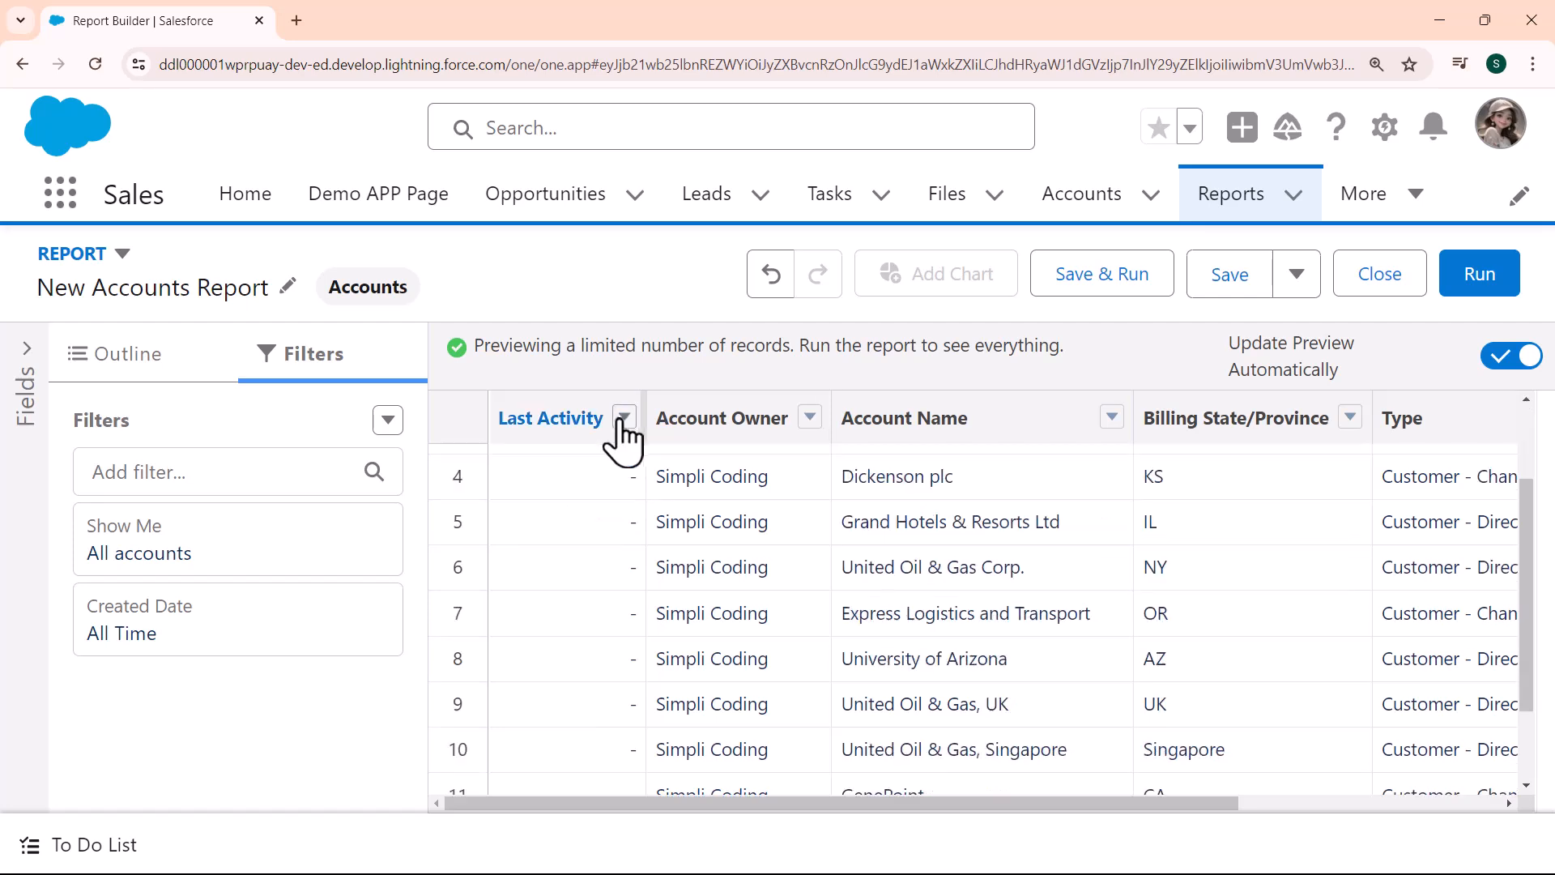
pyautogui.click(625, 418)
pyautogui.press('Down')
pyautogui.press('Down')
pyautogui.press('Down')
pyautogui.press('Down')
pyautogui.press('Down')
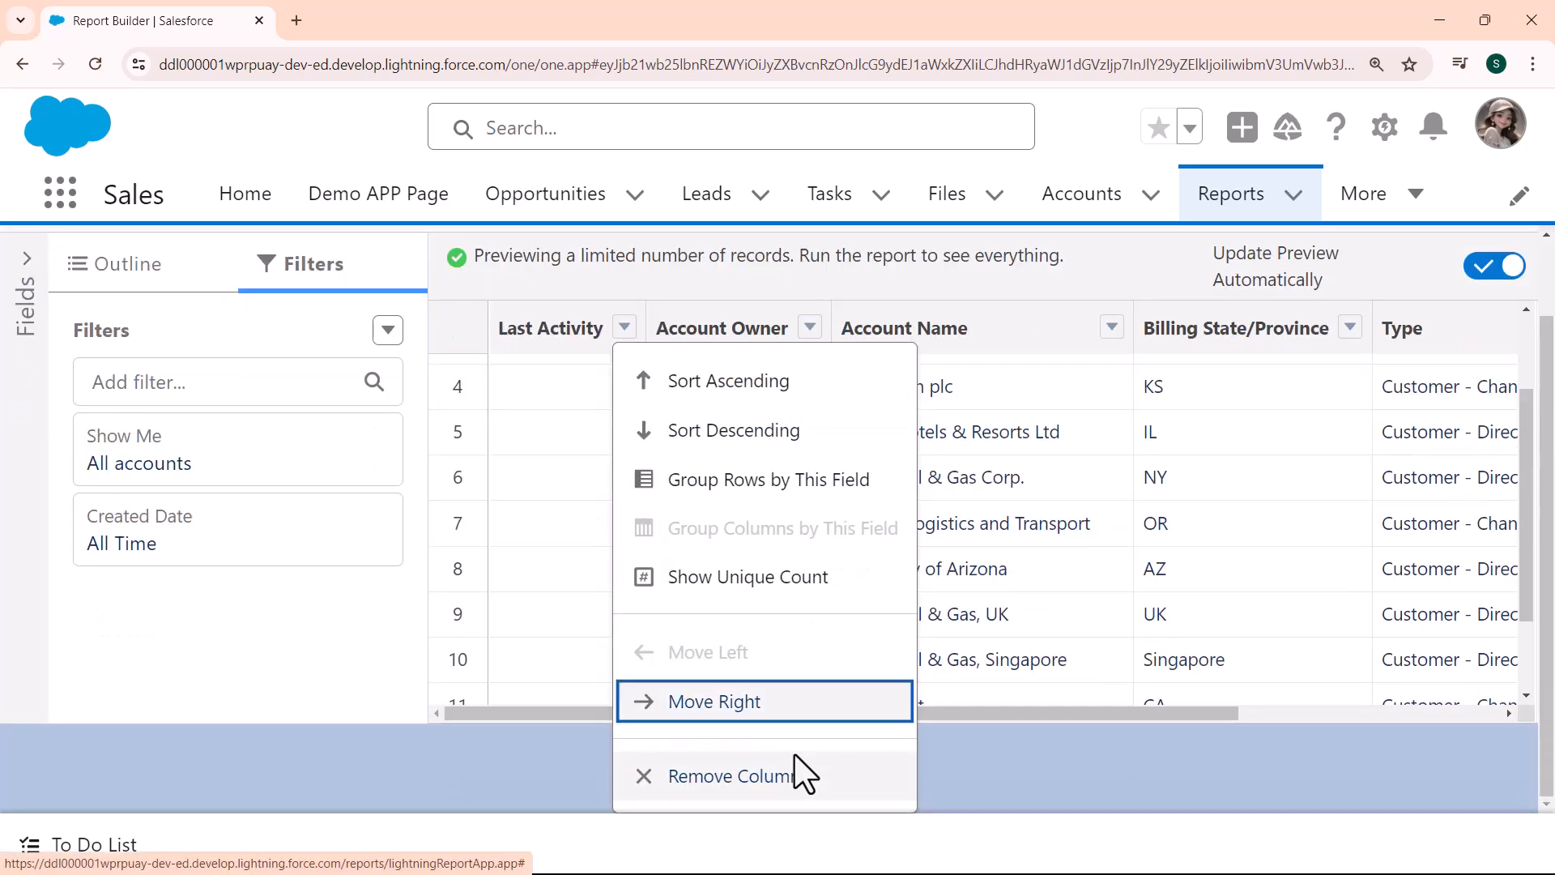
pyautogui.click(761, 776)
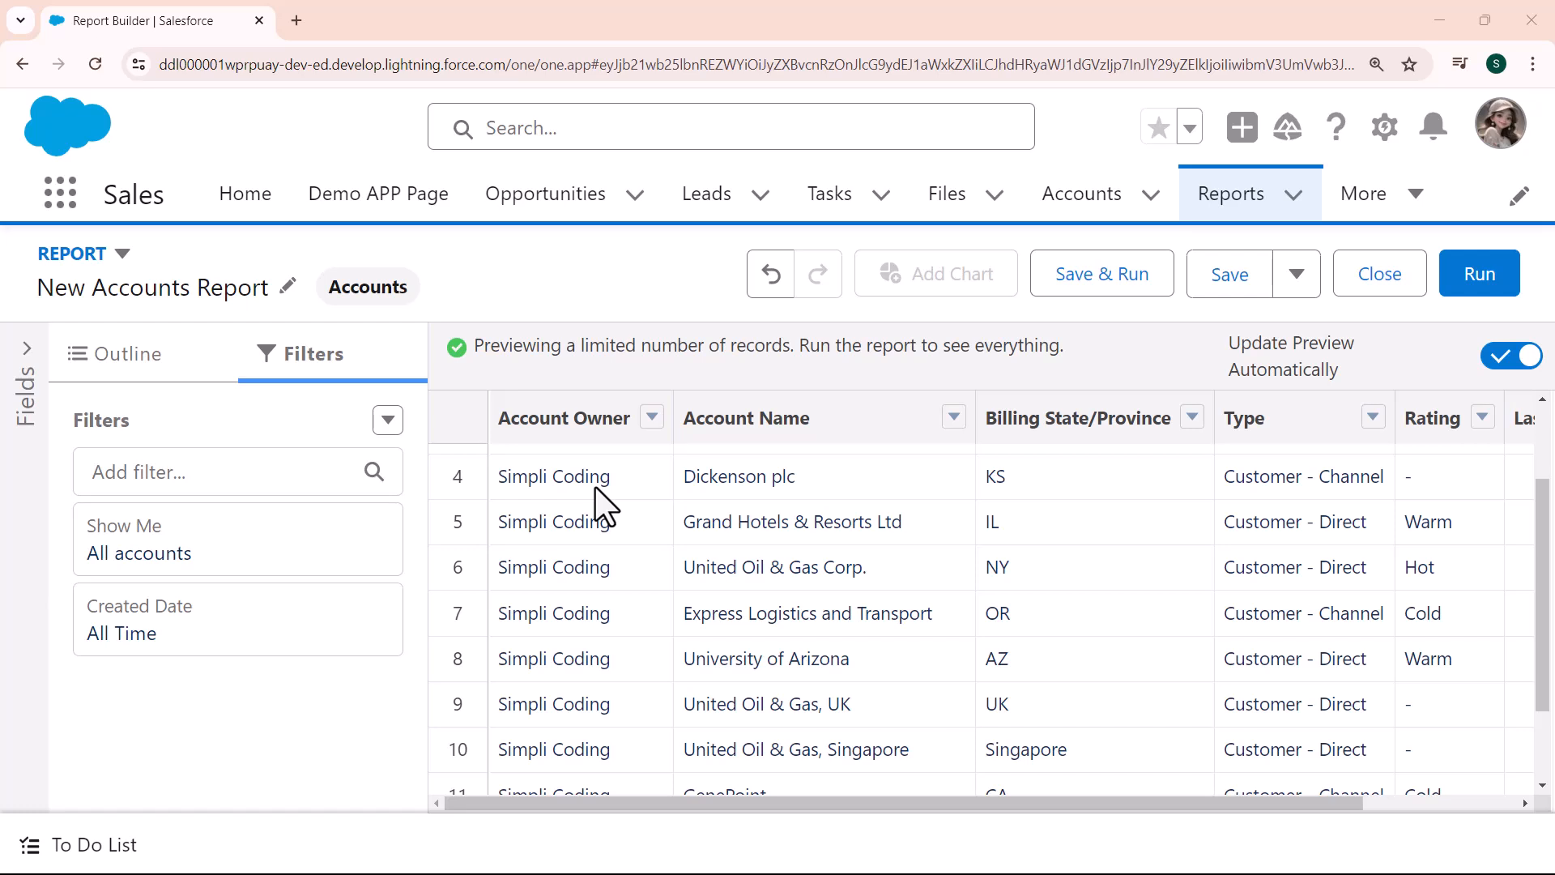
pyautogui.click(148, 375)
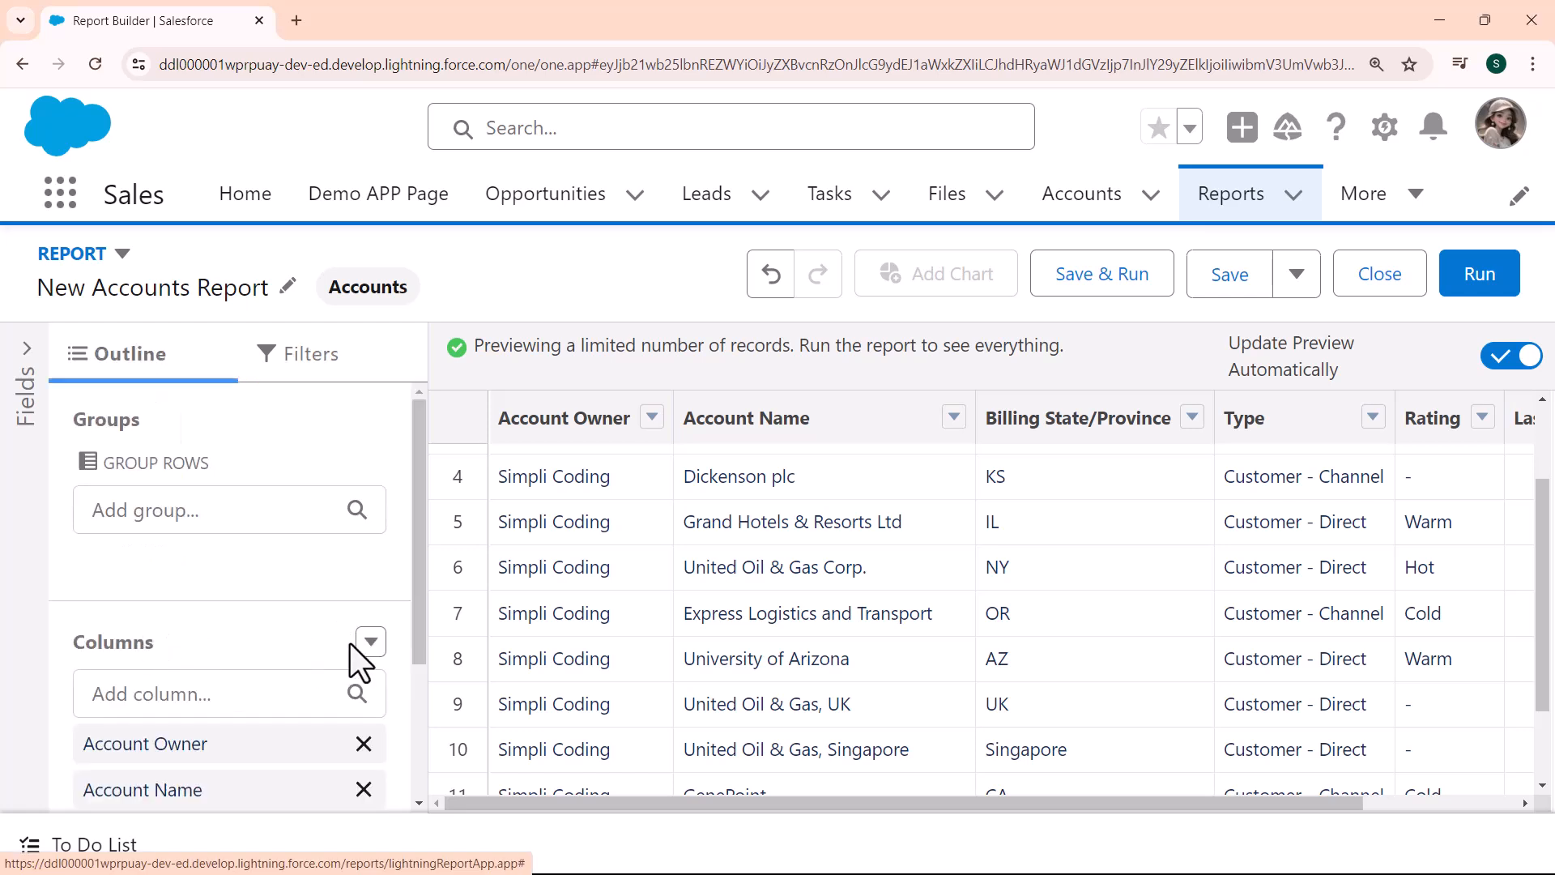
pyautogui.click(372, 642)
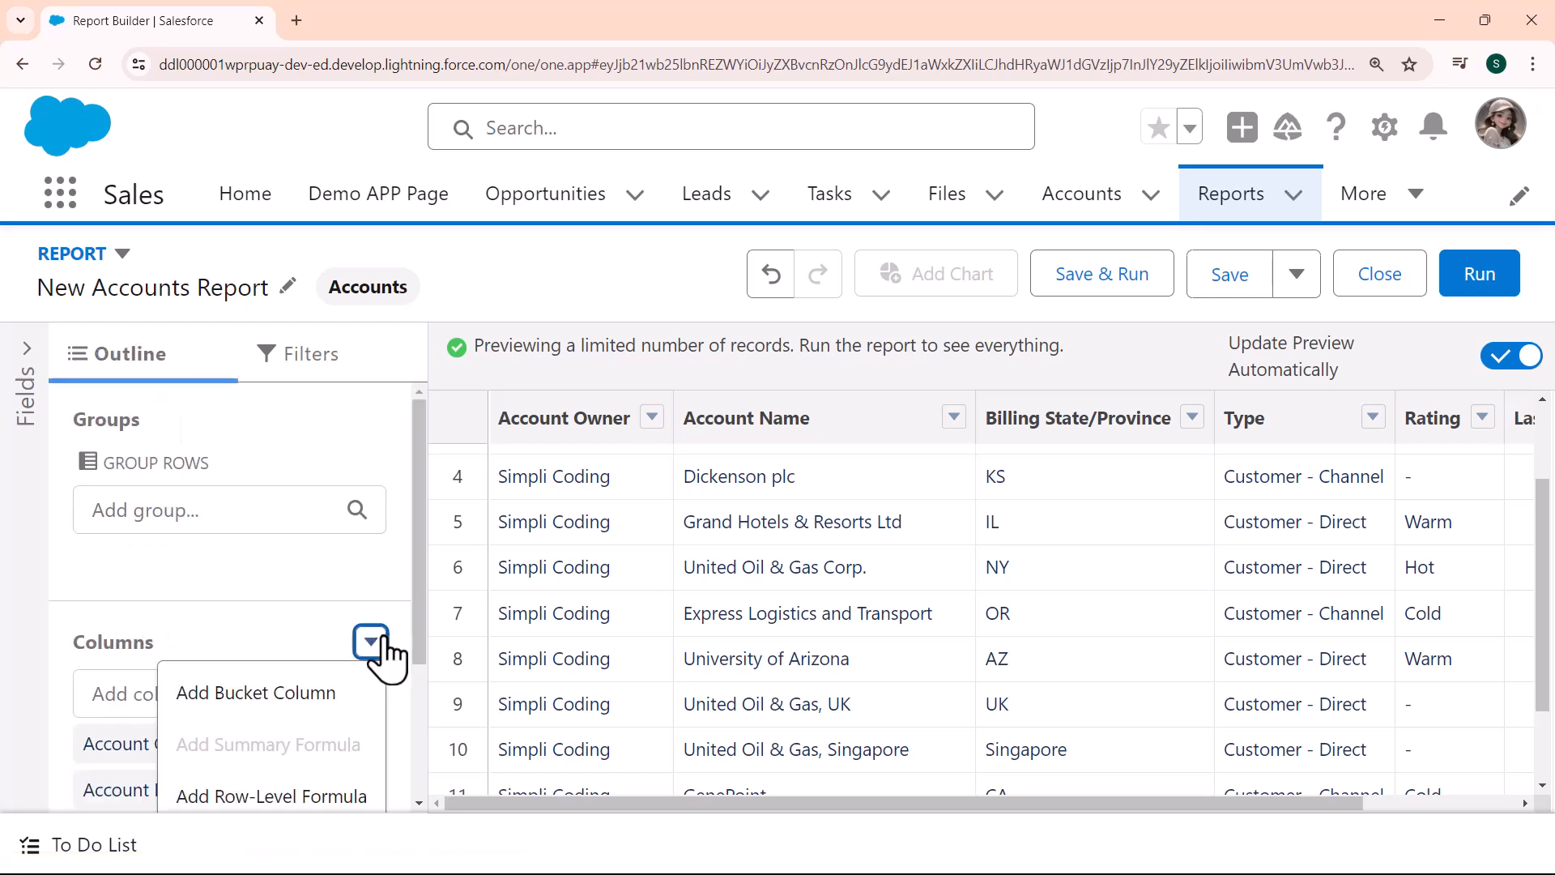
pyautogui.scroll(-2, 417, 648)
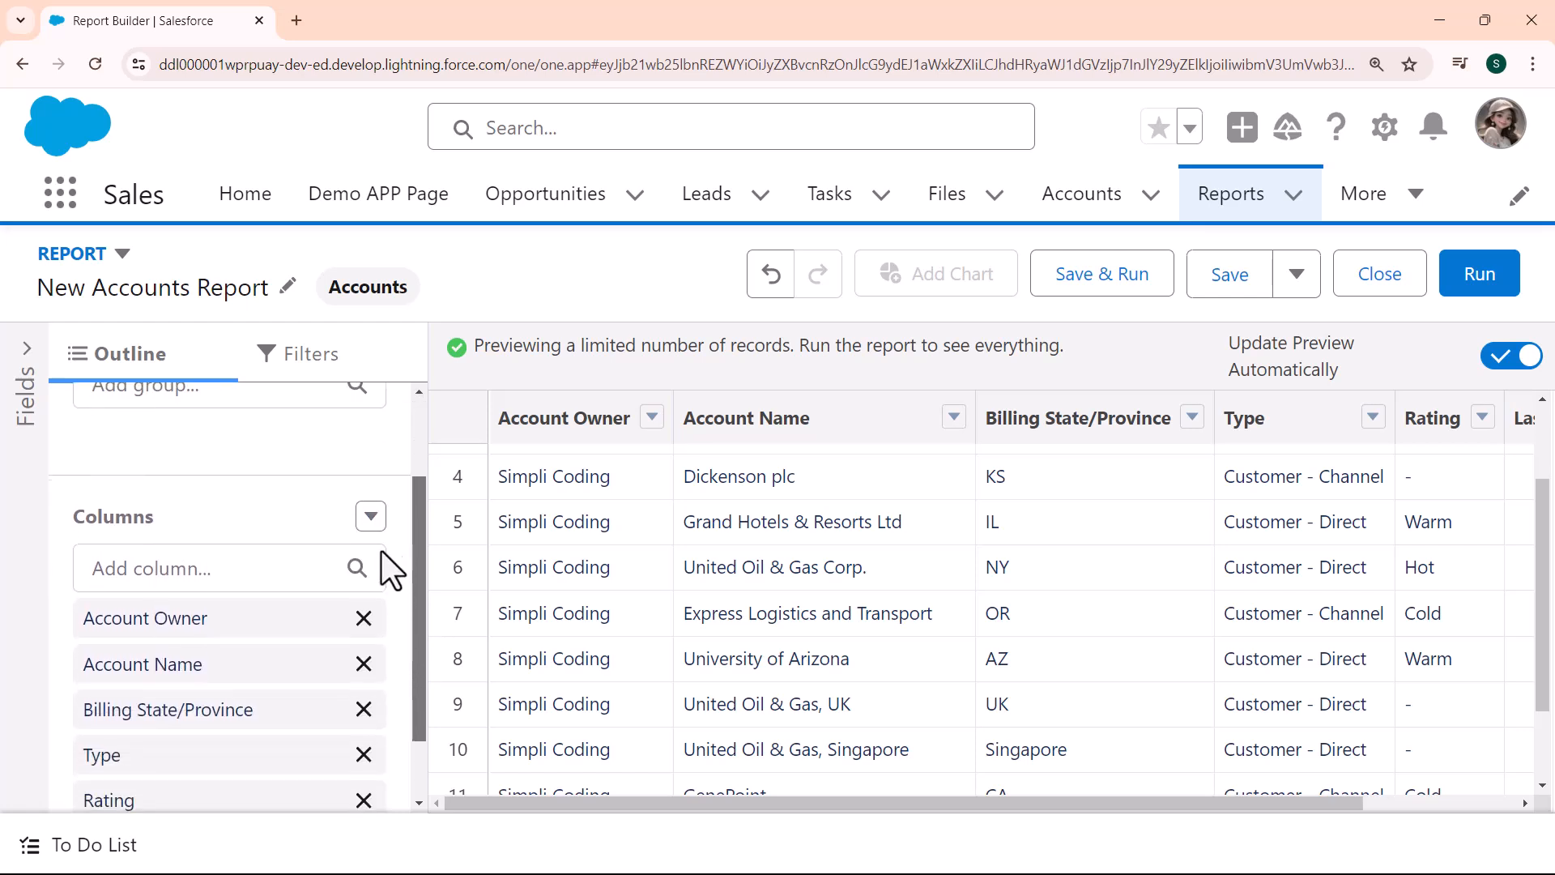
pyautogui.click(371, 516)
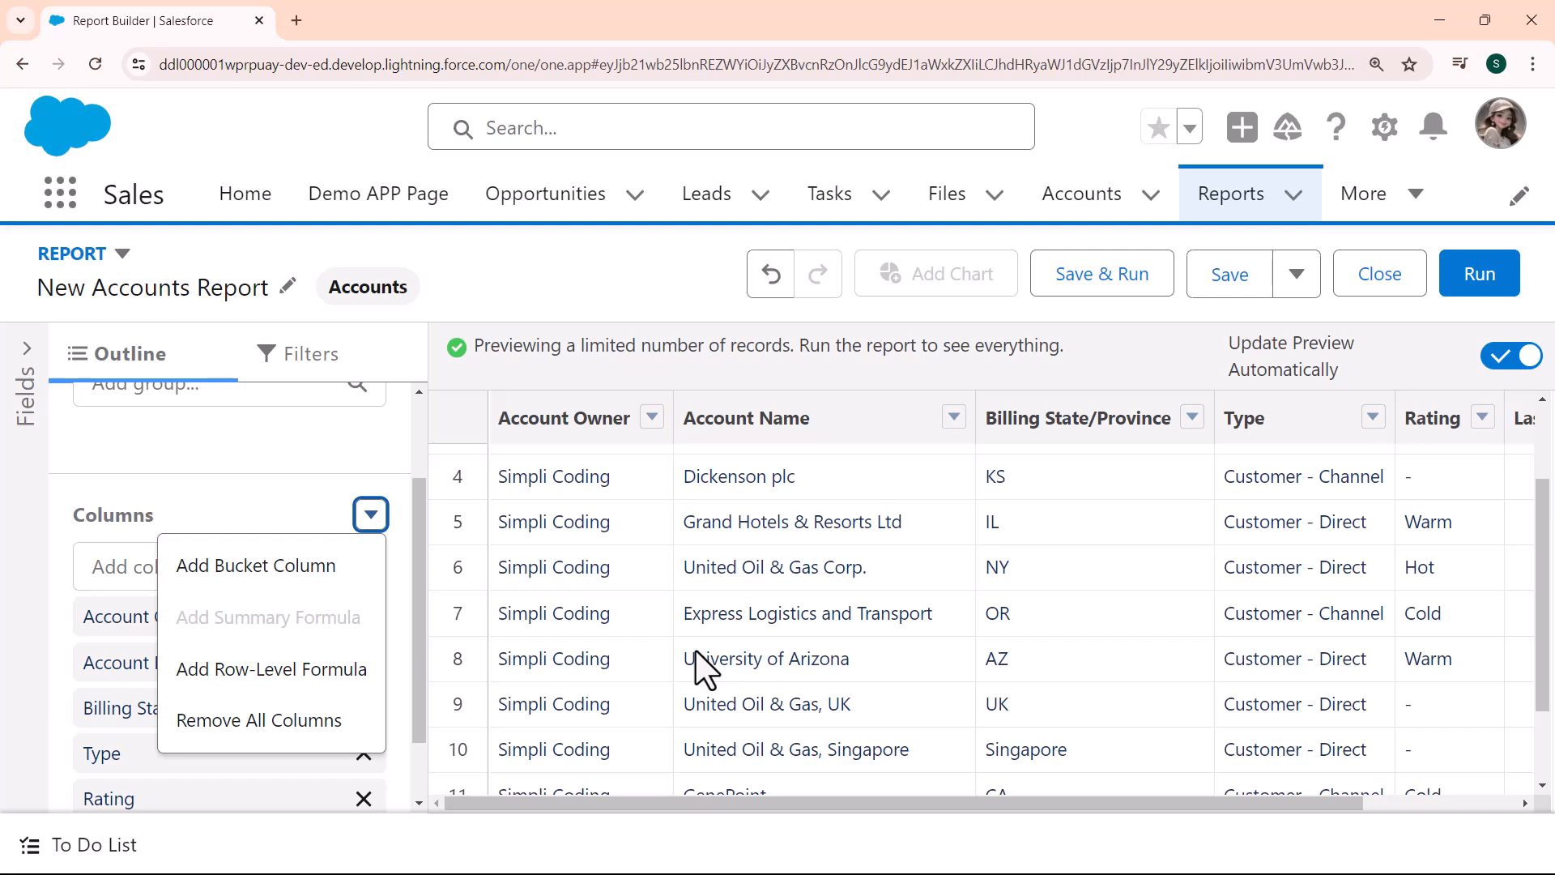
# Add a cross filter that shows Accounts without the secondary object Cases, and apply it.
pyautogui.click(305, 360)
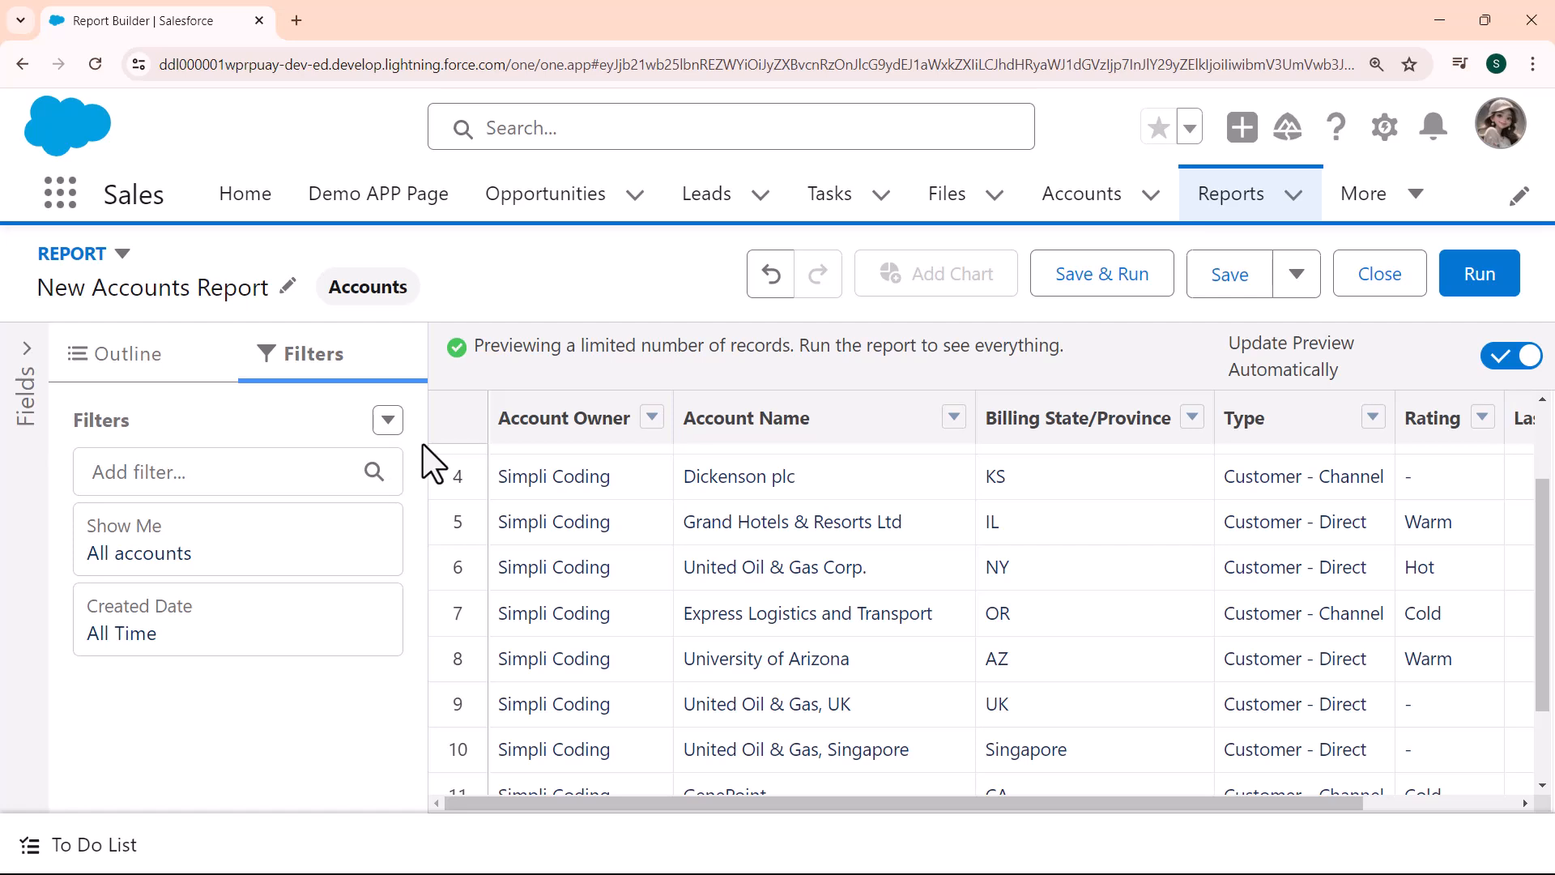
pyautogui.moveTo(1546, 547); pyautogui.dragTo(1531, 351)
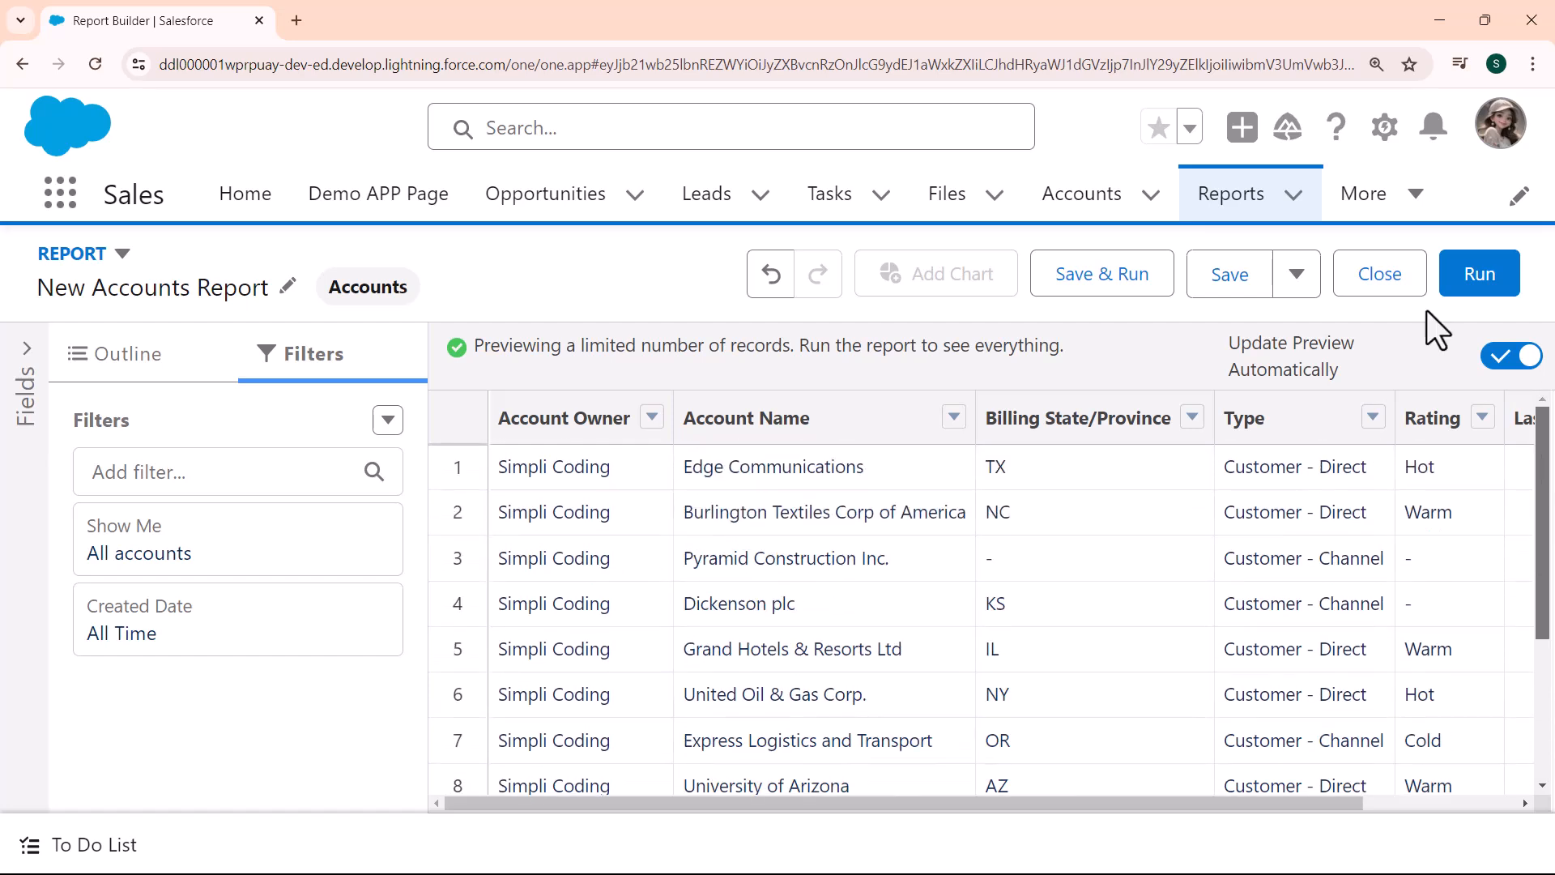
pyautogui.click(388, 419)
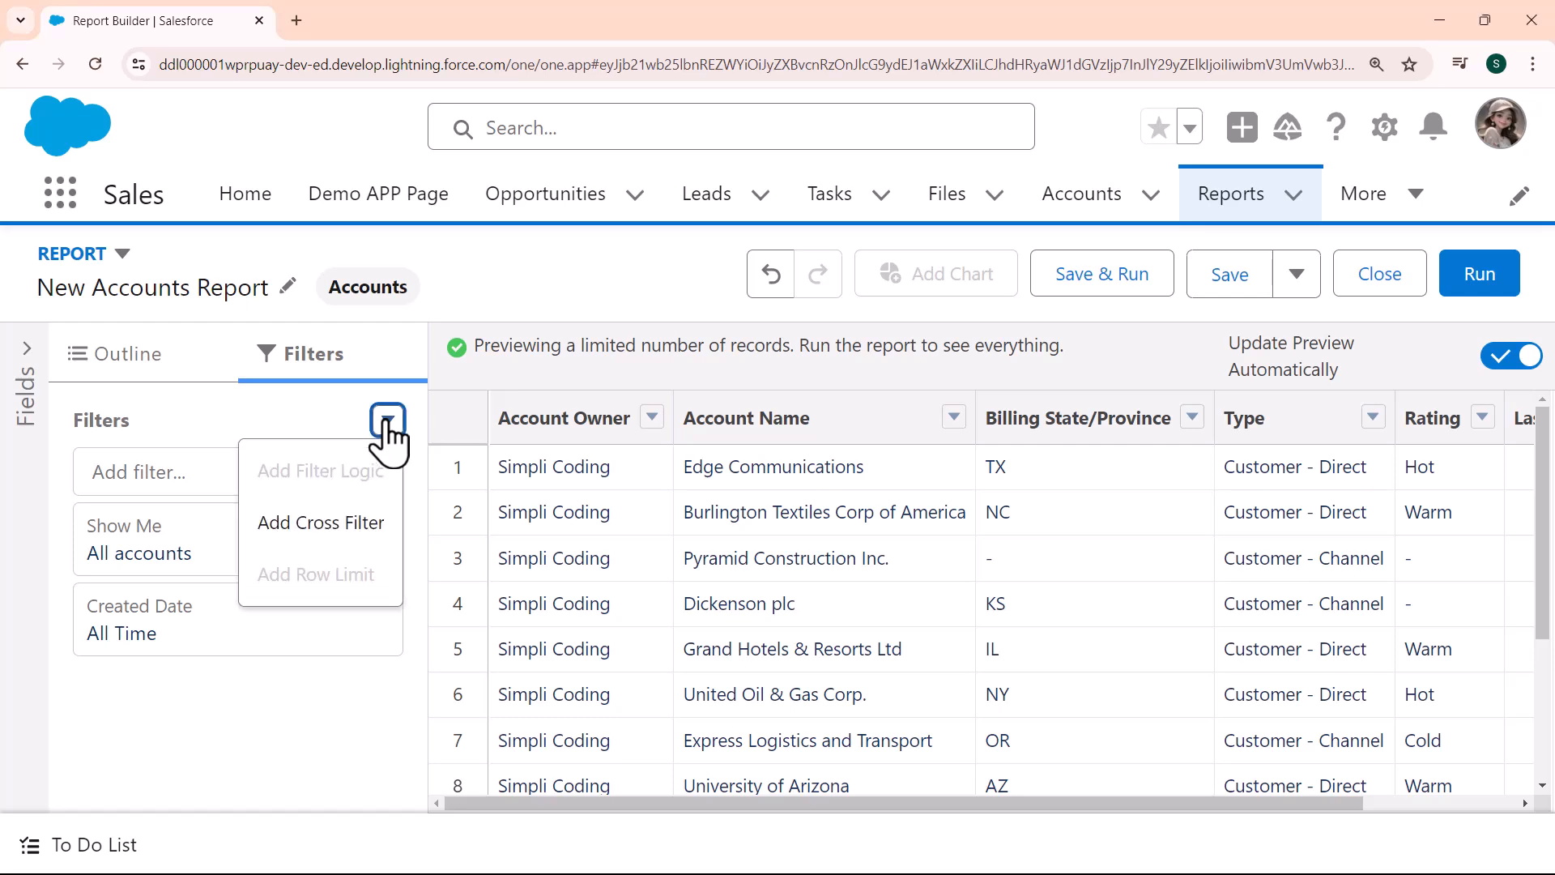
pyautogui.click(296, 558)
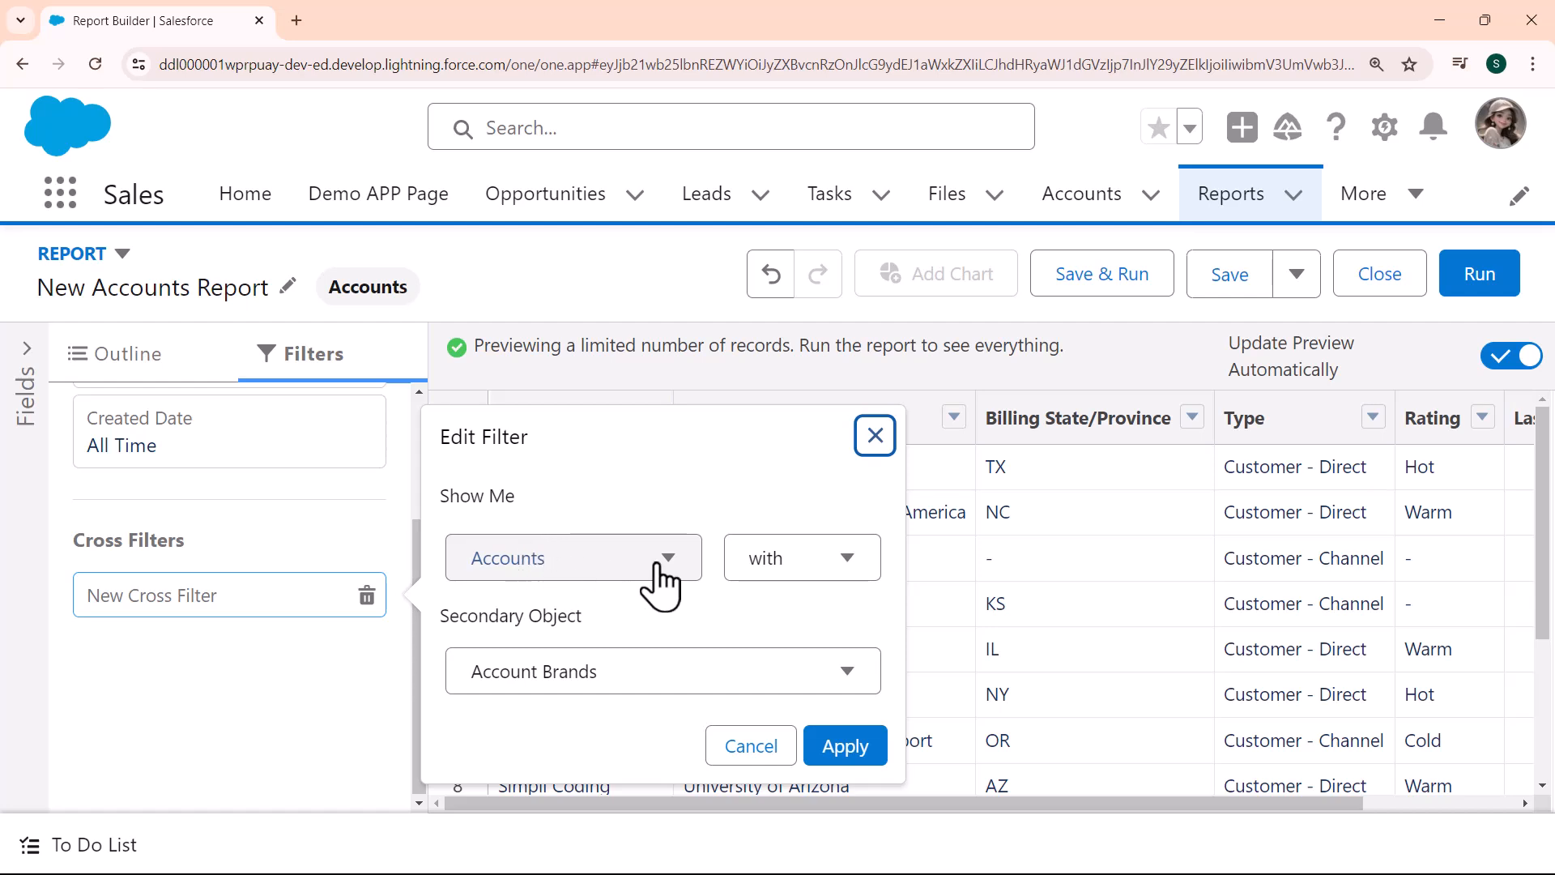
pyautogui.click(786, 567)
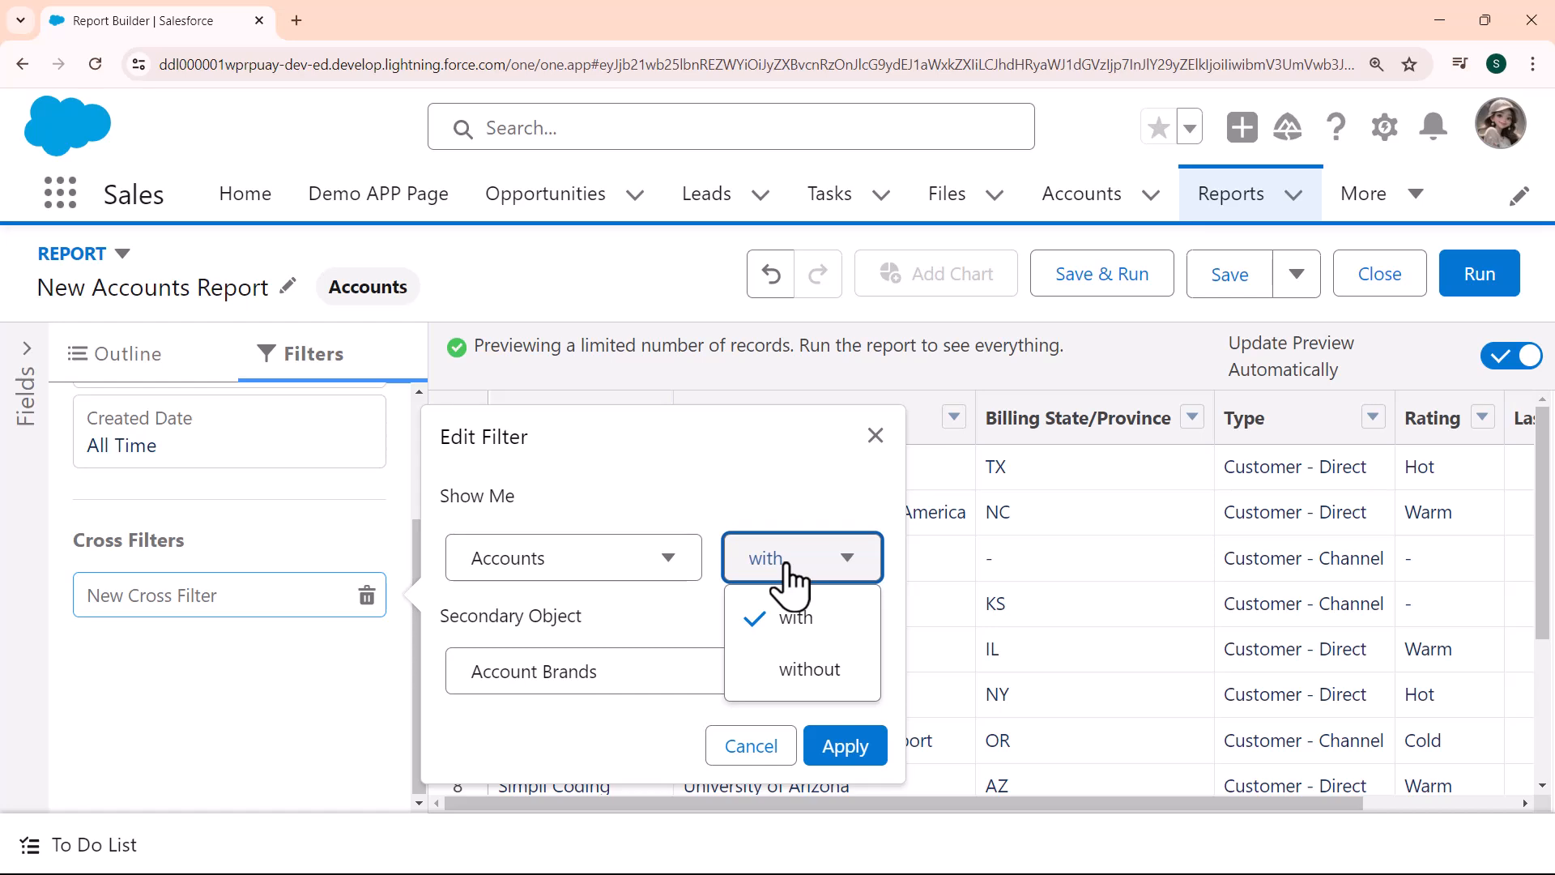
pyautogui.click(801, 677)
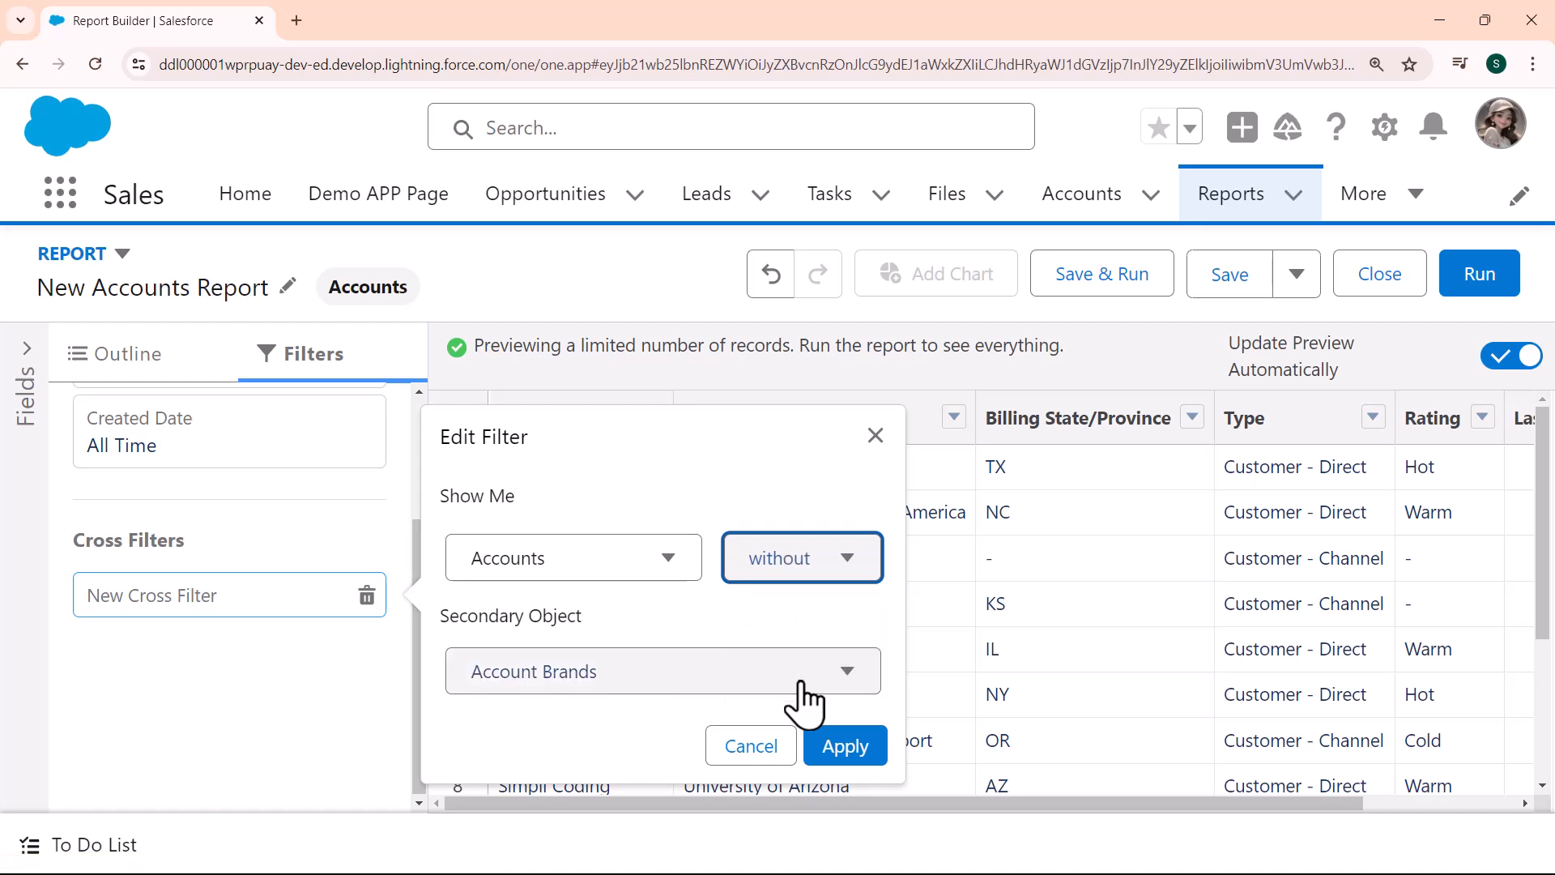
pyautogui.click(683, 697)
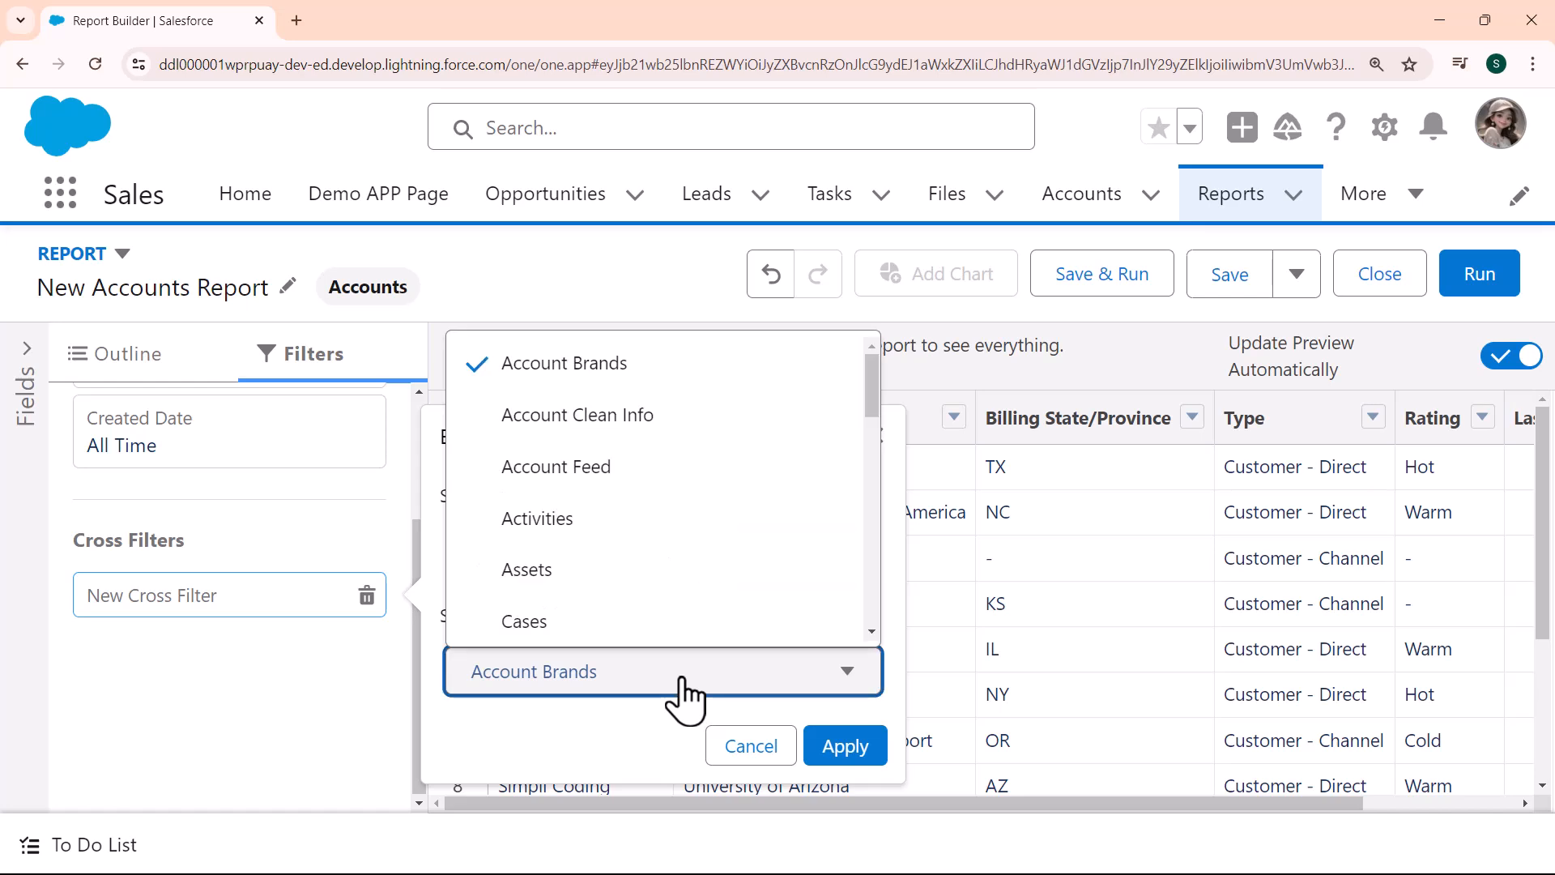
pyautogui.click(648, 624)
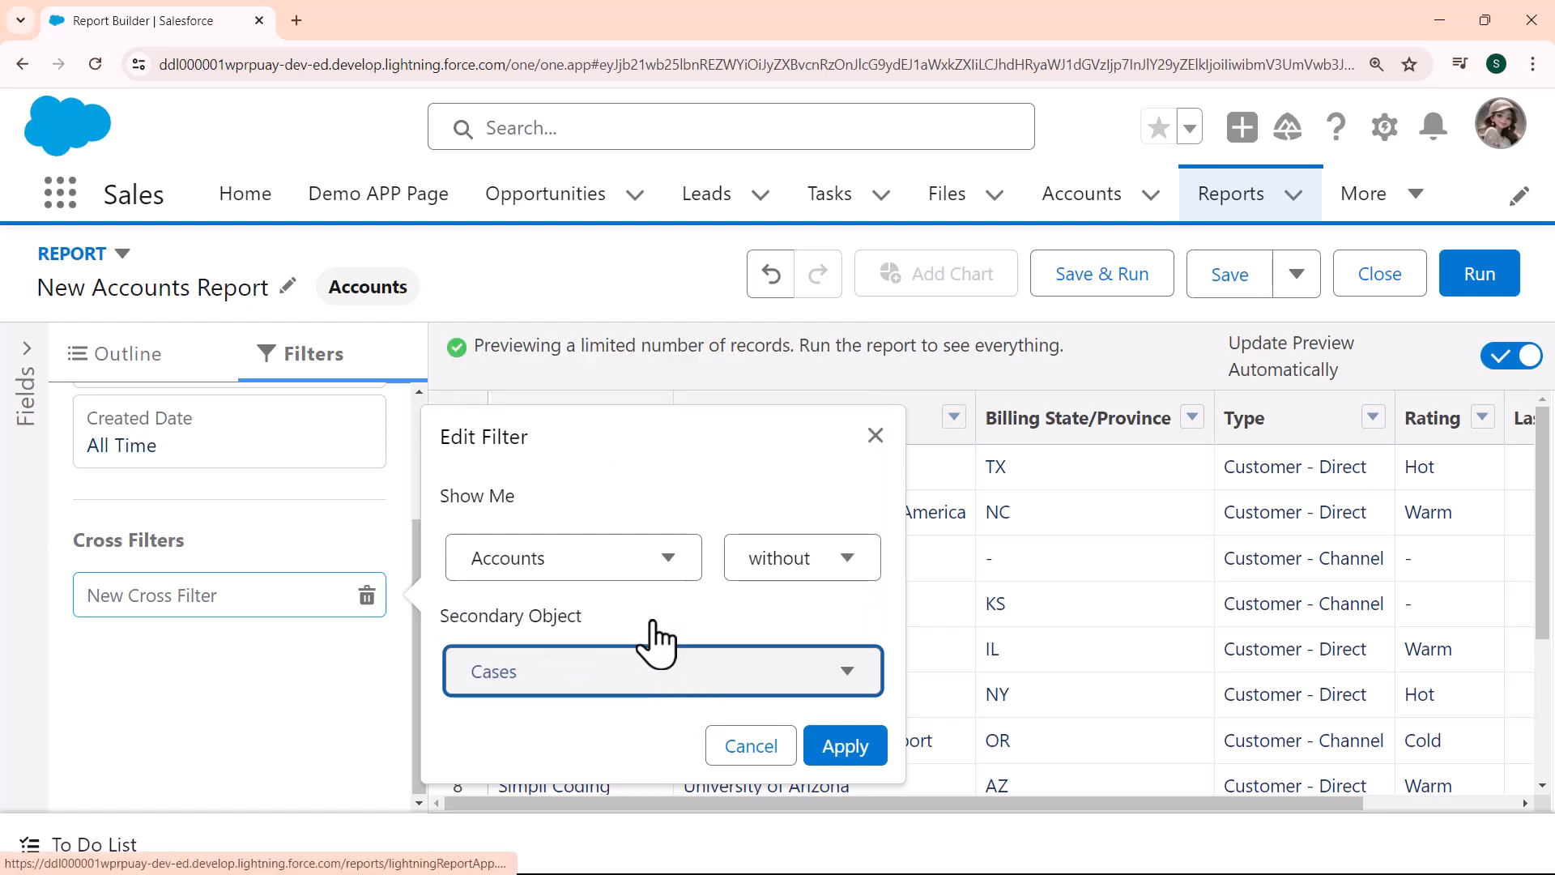
pyautogui.click(845, 746)
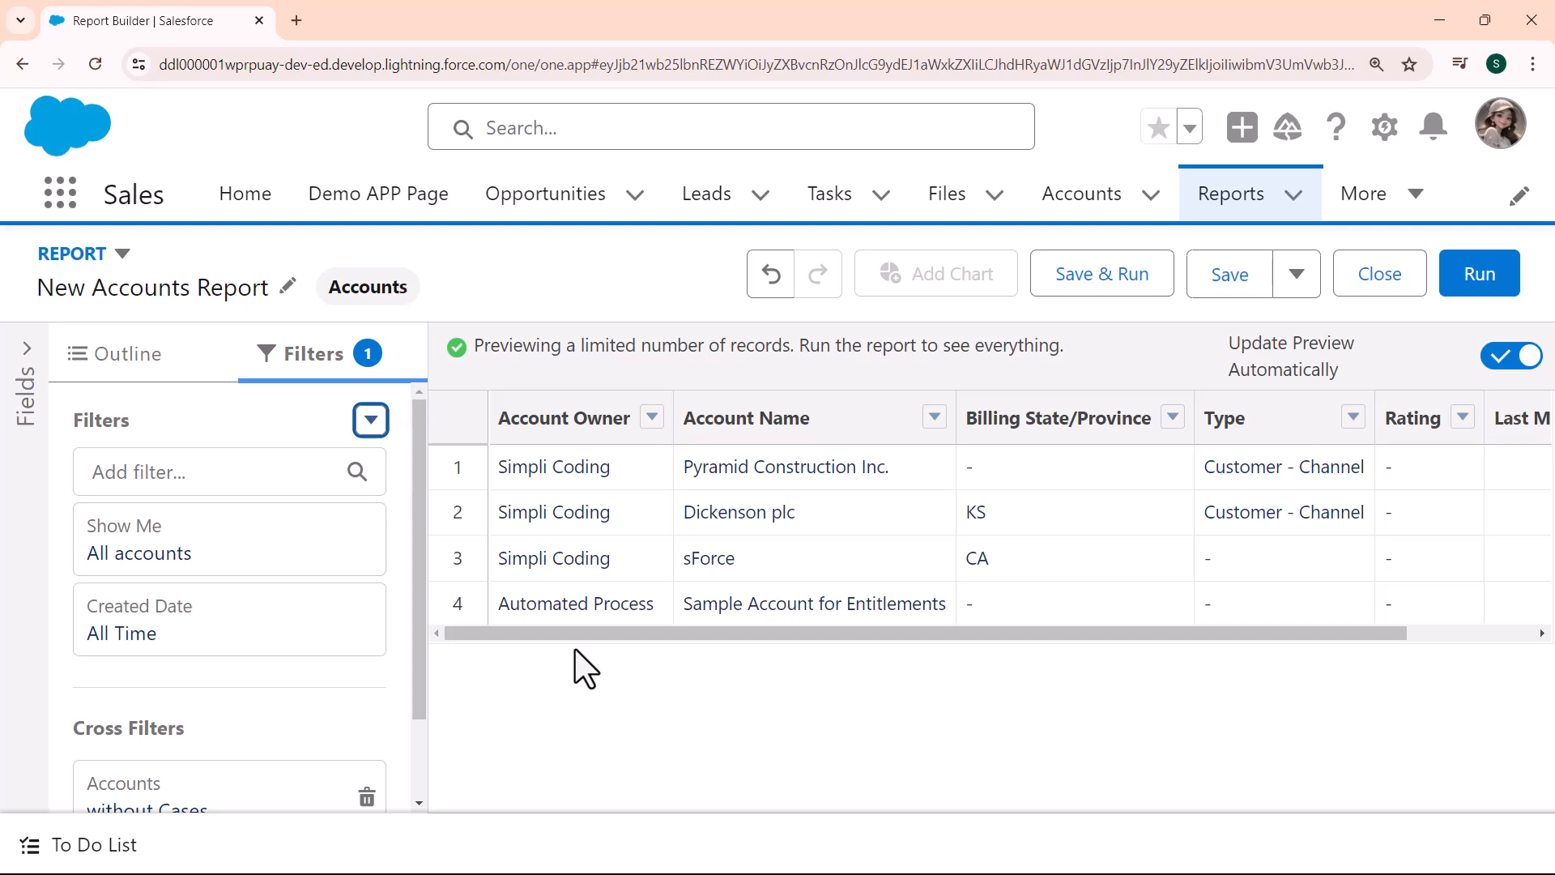
# Copy the account name Dickenson plc from the preview, and save and run New Accounts Report in the Private Reports folder.
pyautogui.tripleClick(770, 512)
pyautogui.hotkey('ctrl', 'c')
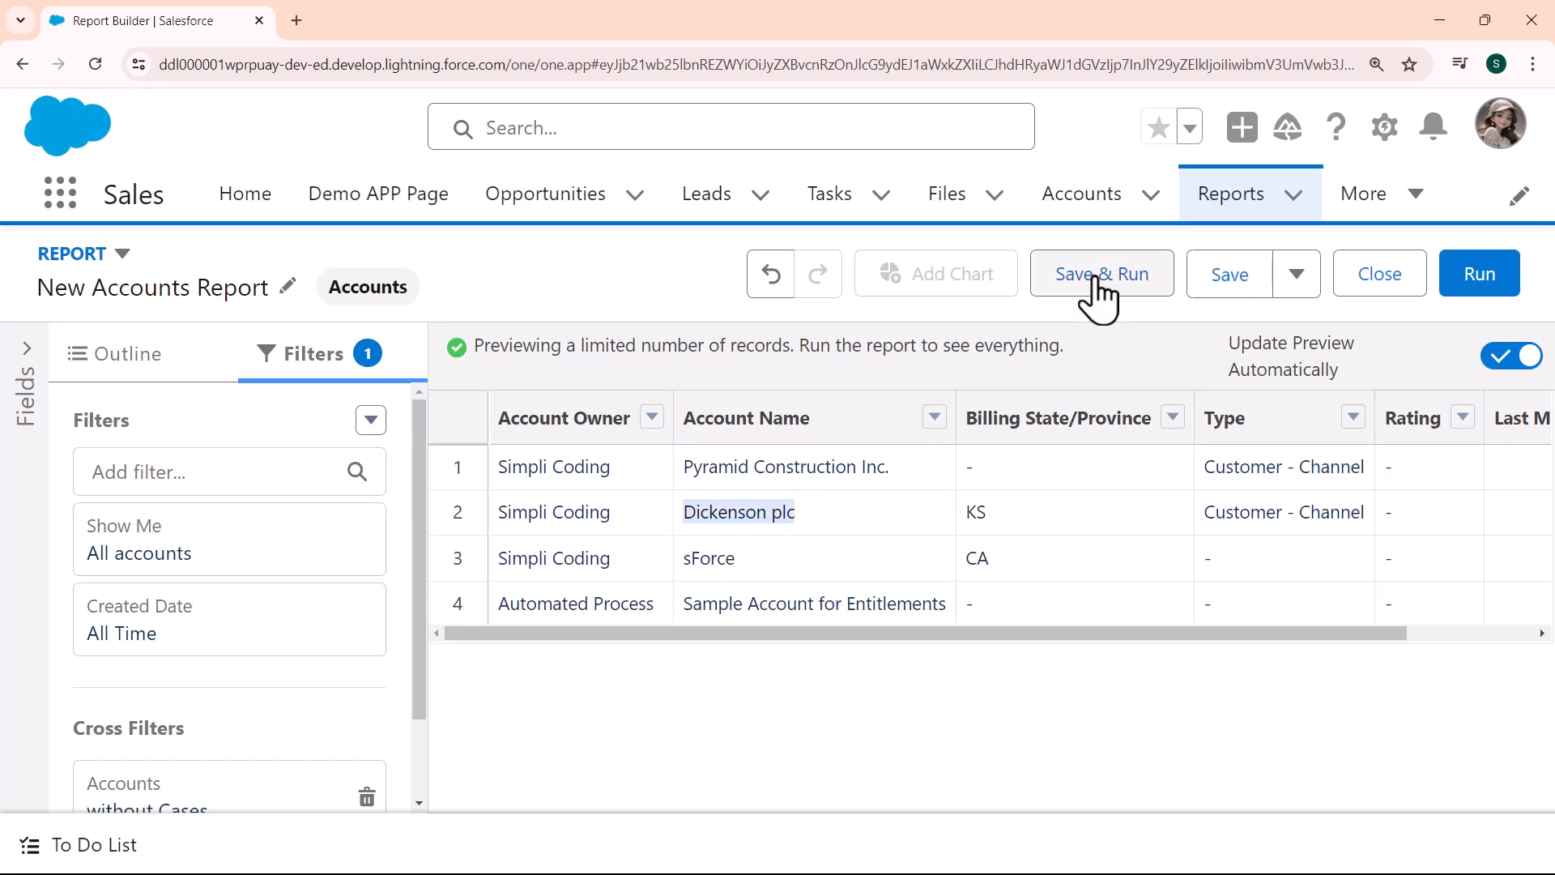
pyautogui.click(1099, 275)
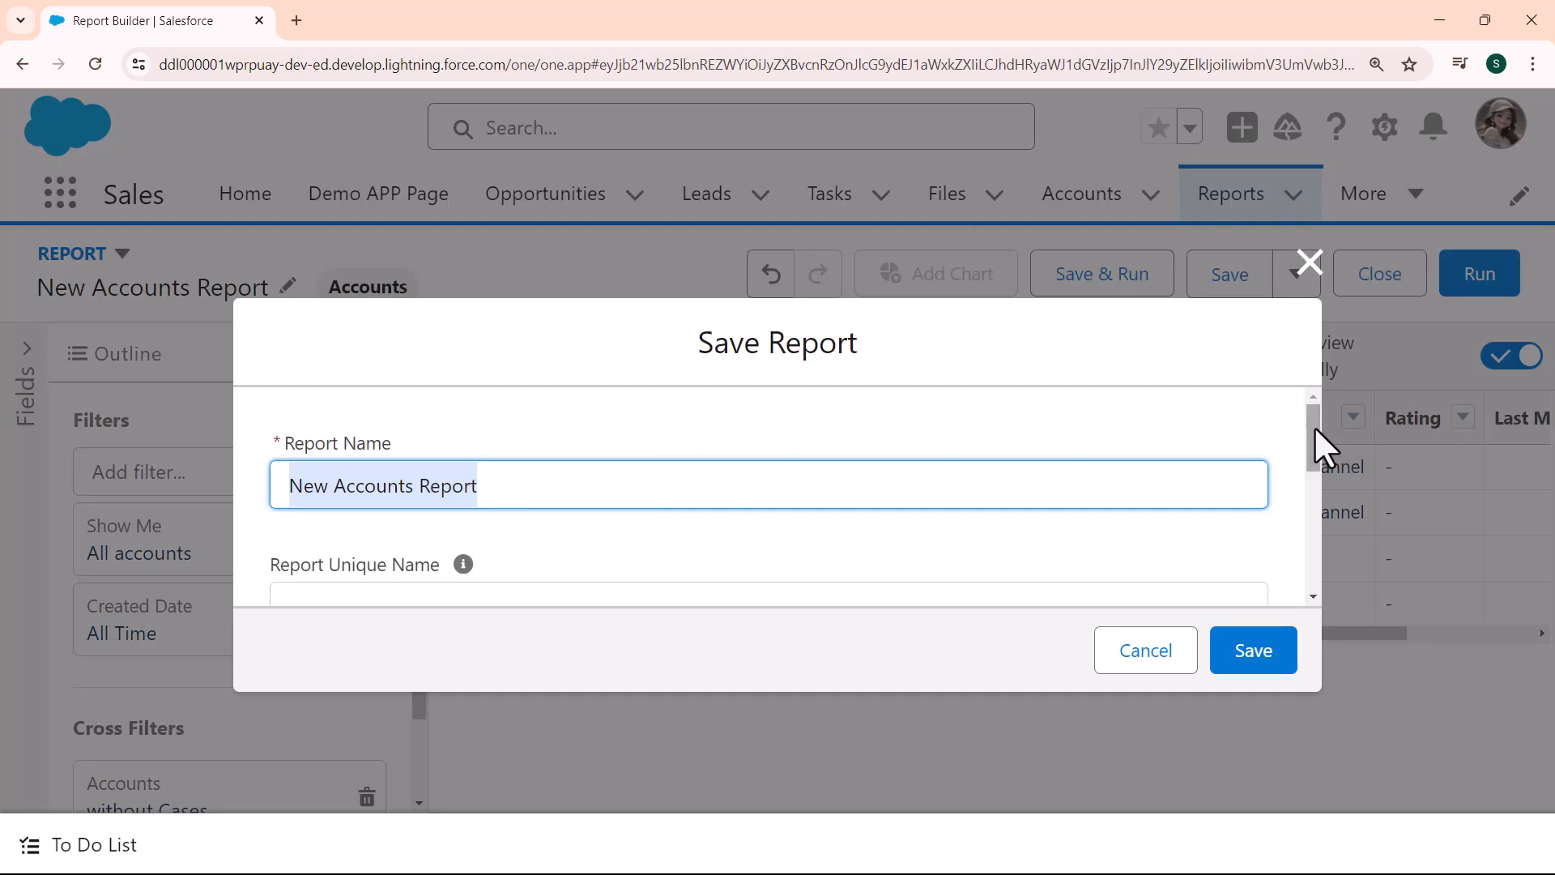
pyautogui.moveTo(1314, 425); pyautogui.dragTo(1306, 499)
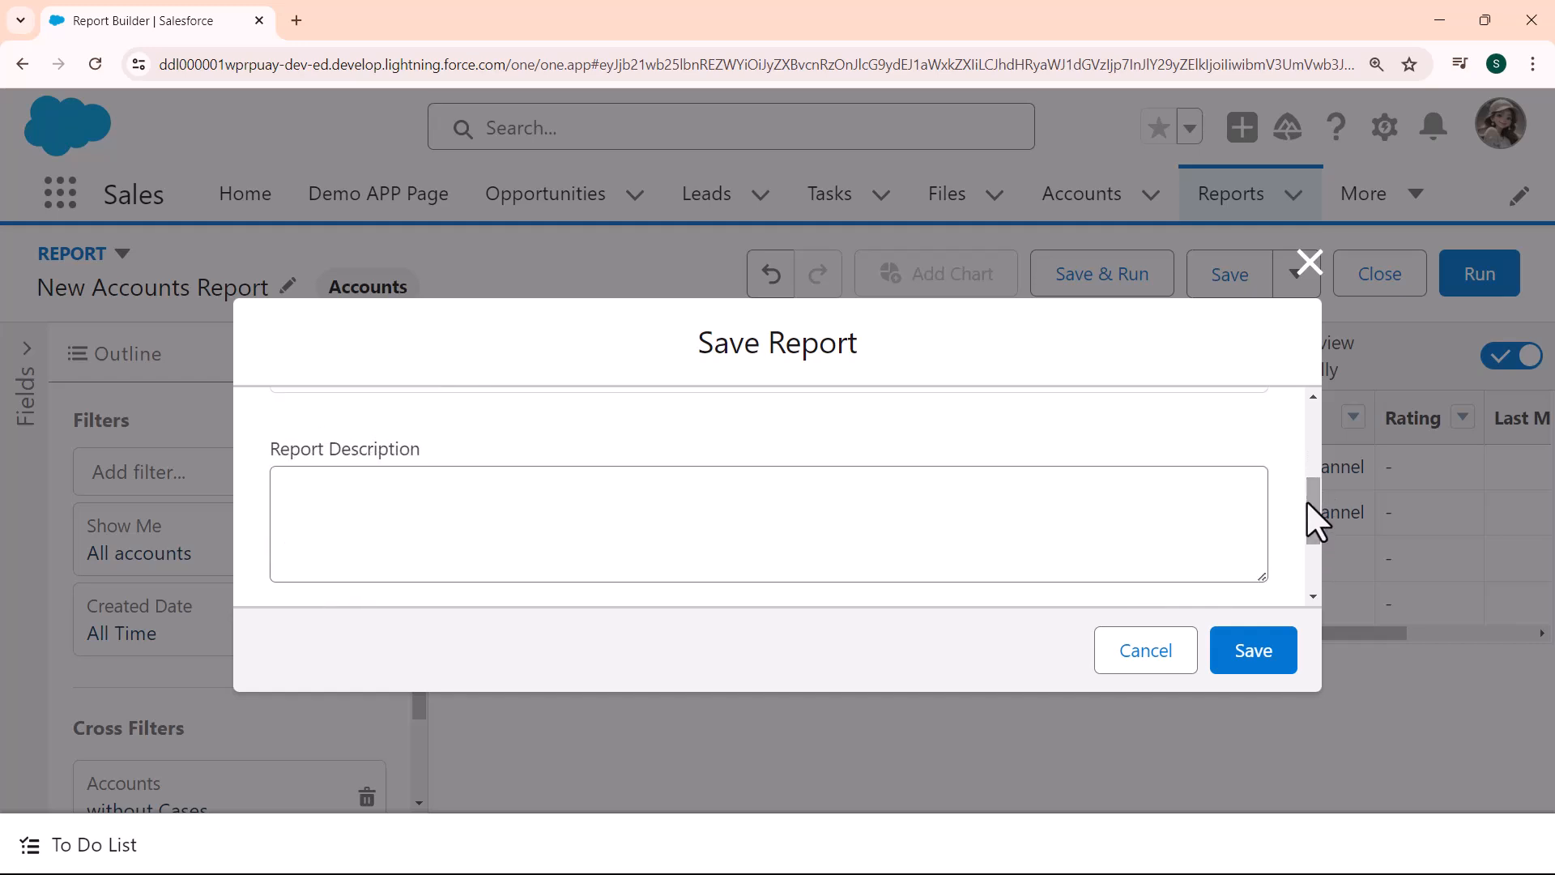
pyautogui.click(819, 544)
pyautogui.moveTo(1310, 505); pyautogui.dragTo(1316, 562)
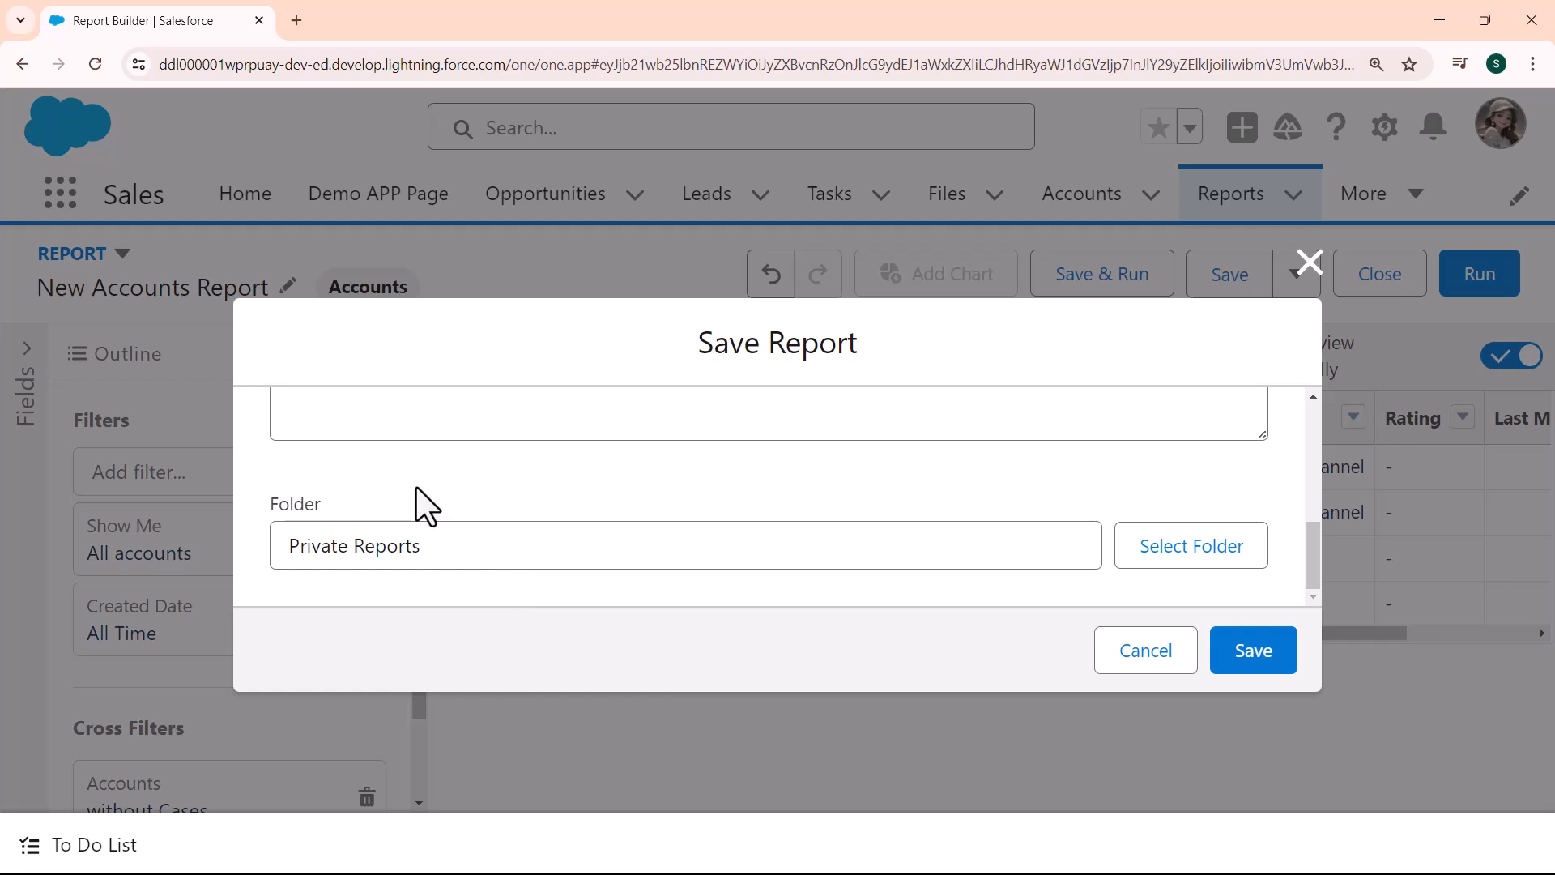
pyautogui.click(1238, 665)
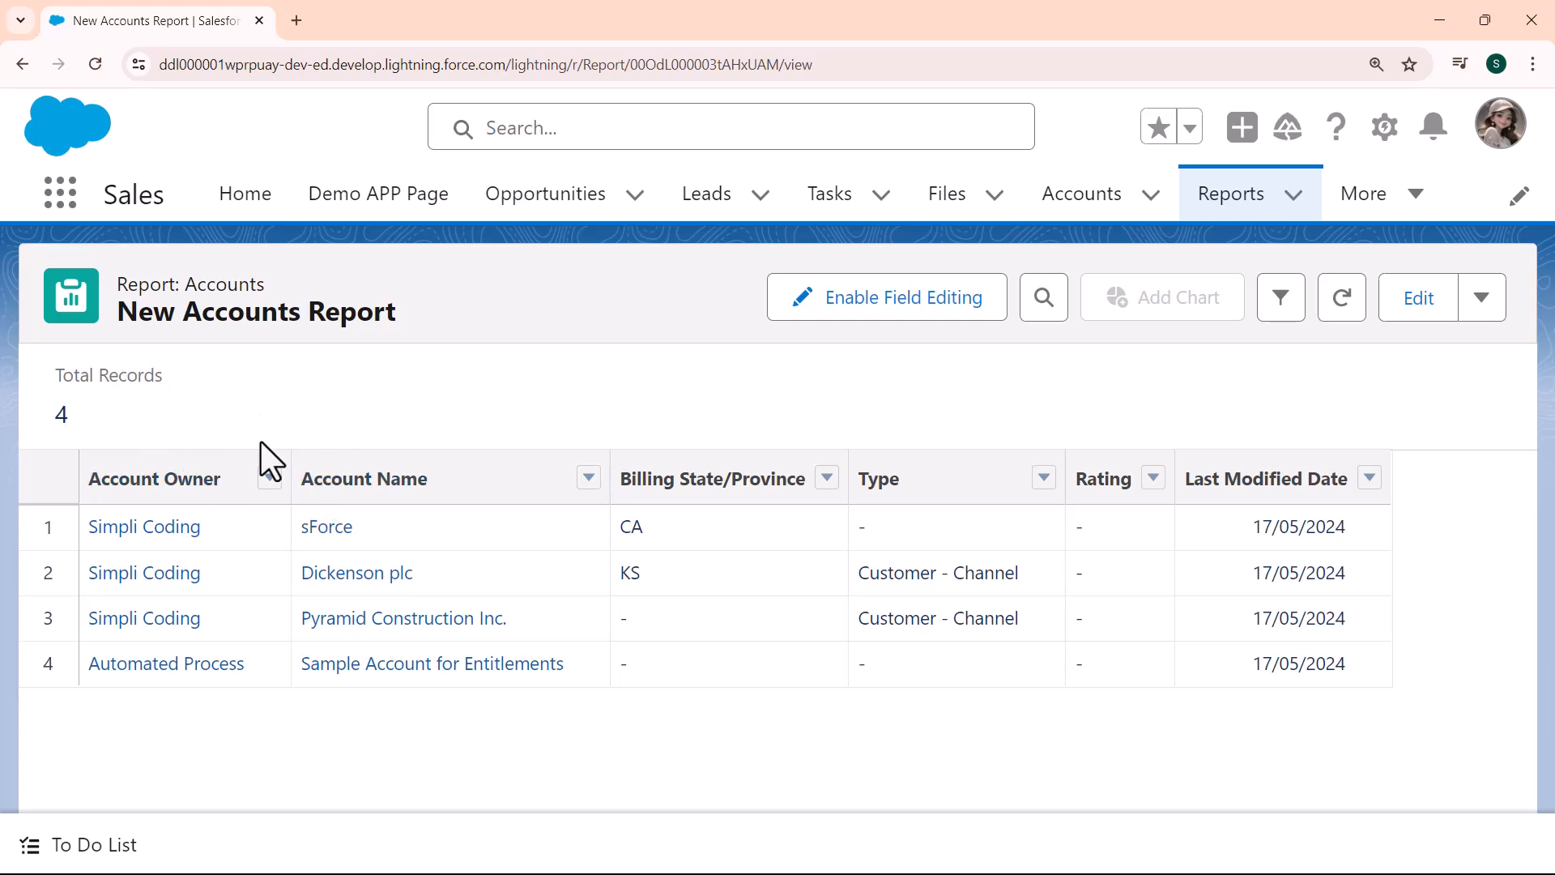
# Show the All Accounts list view and search it for the account Dickenson plc from the report.
pyautogui.moveTo(432, 570); pyautogui.dragTo(317, 560)
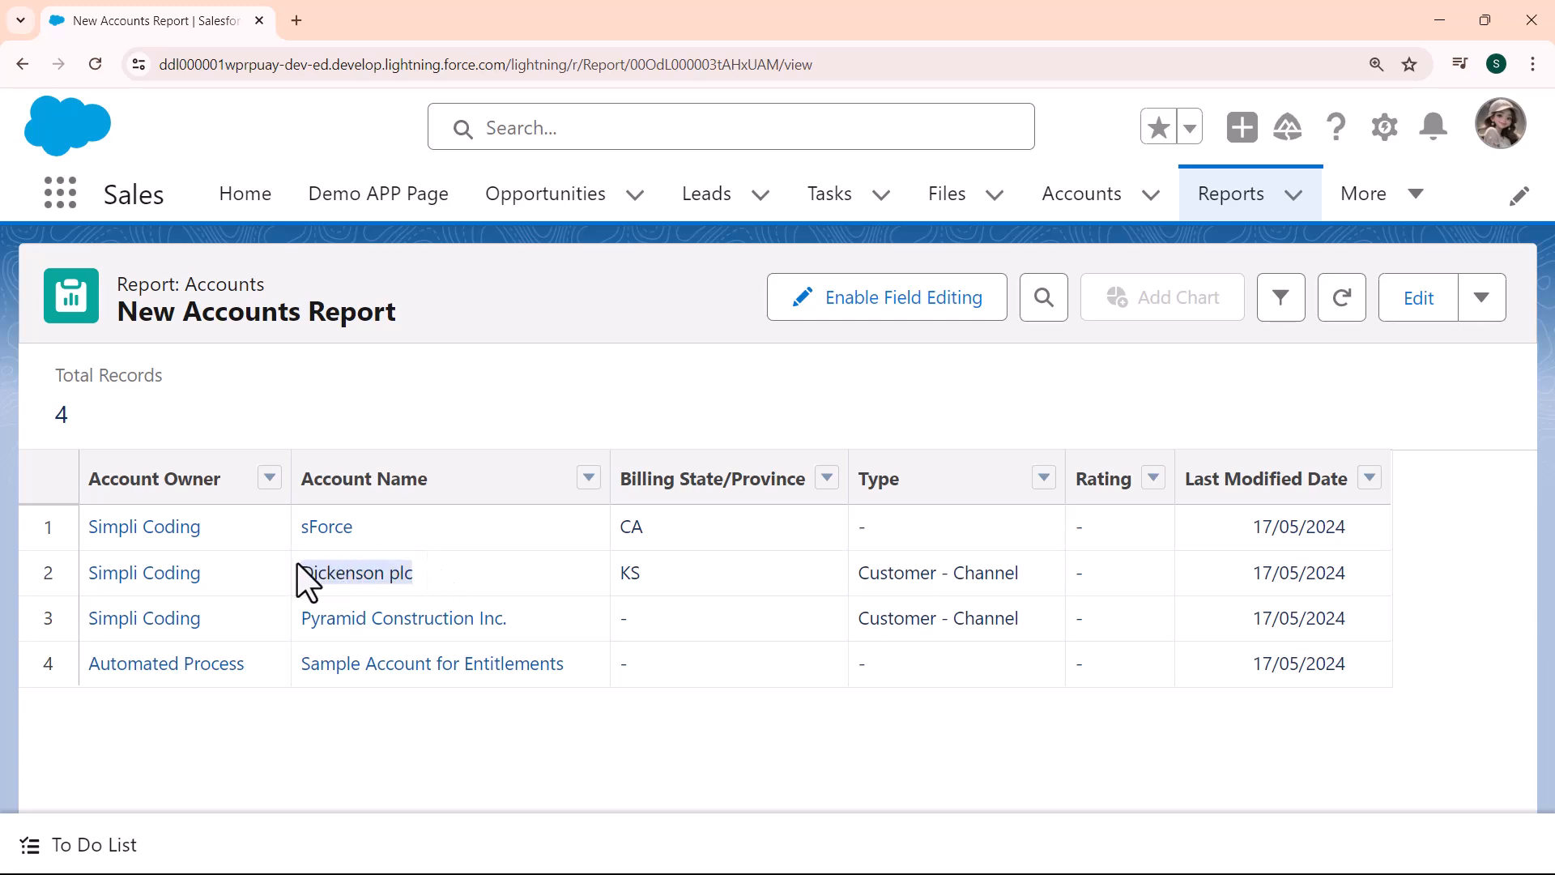
pyautogui.click(1080, 204)
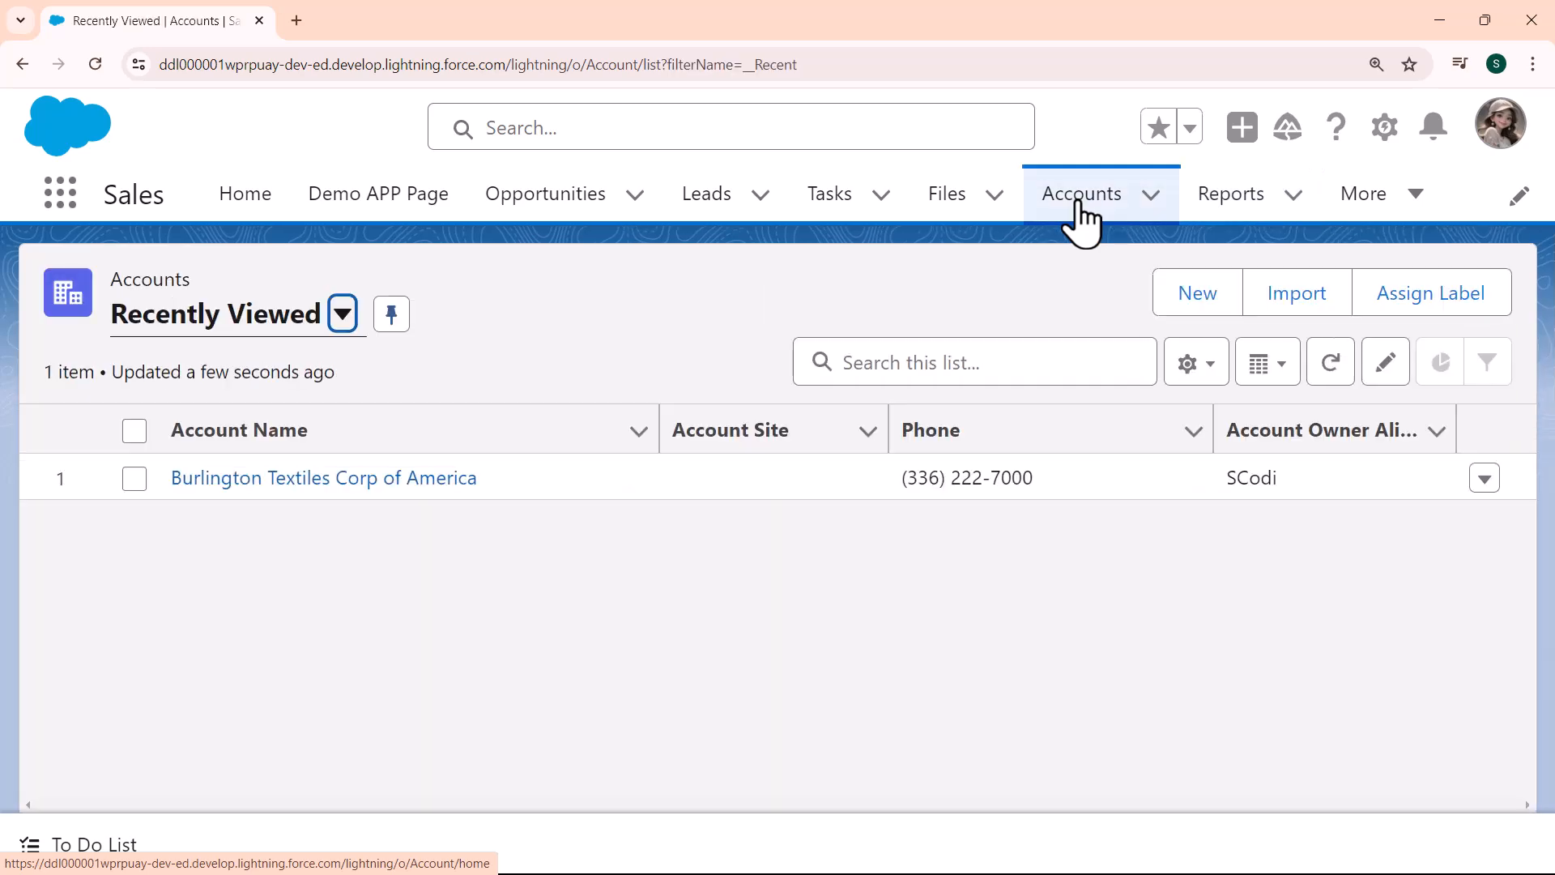
pyautogui.click(1019, 363)
pyautogui.hotkey('ctrl', 'v')
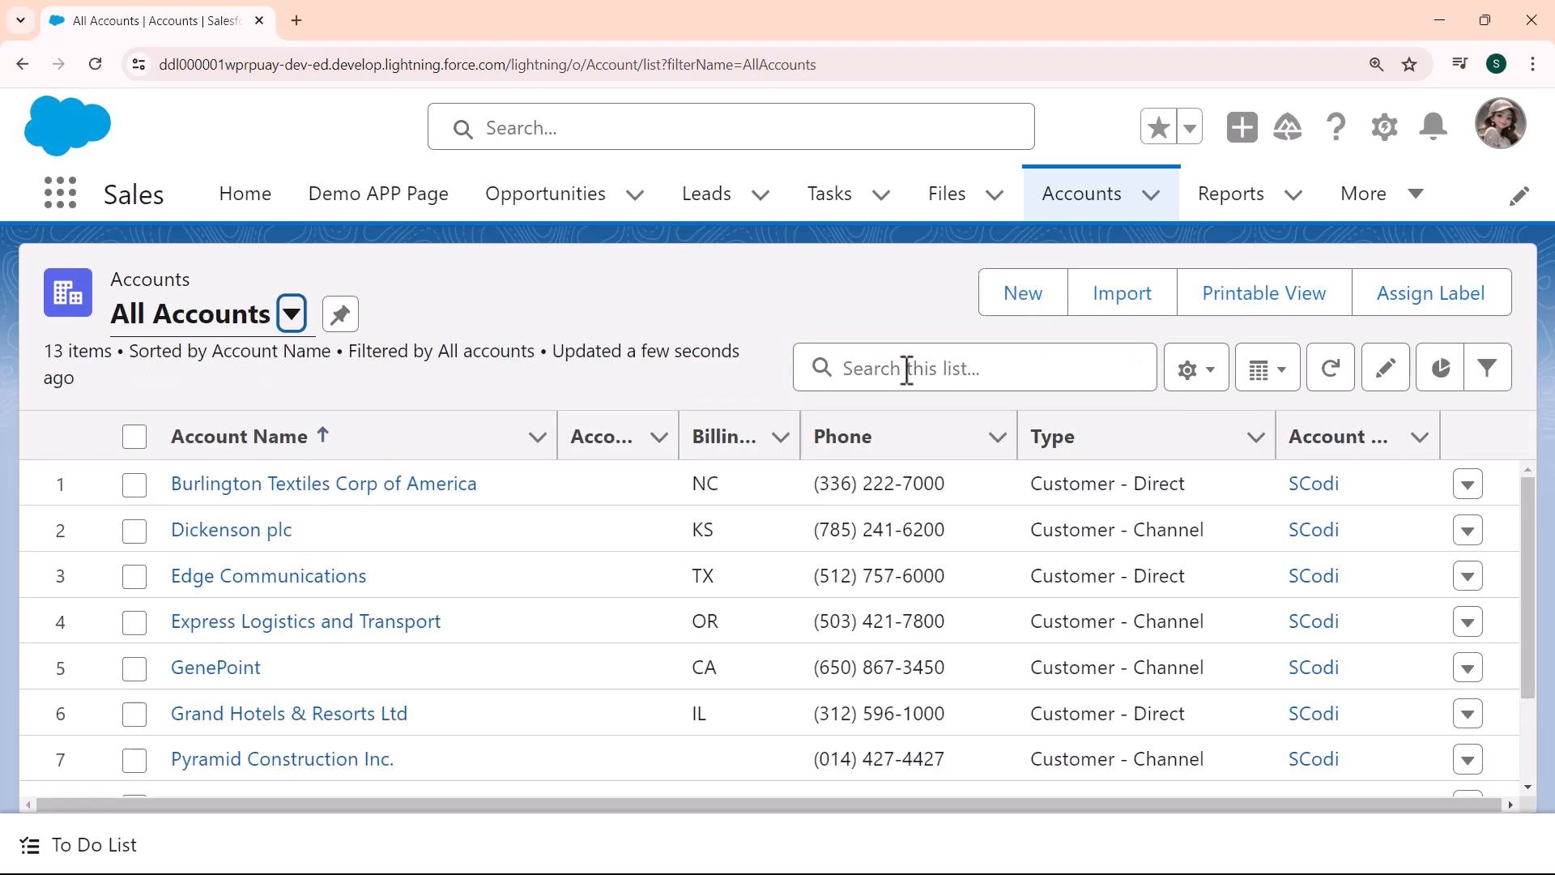
pyautogui.click(908, 369)
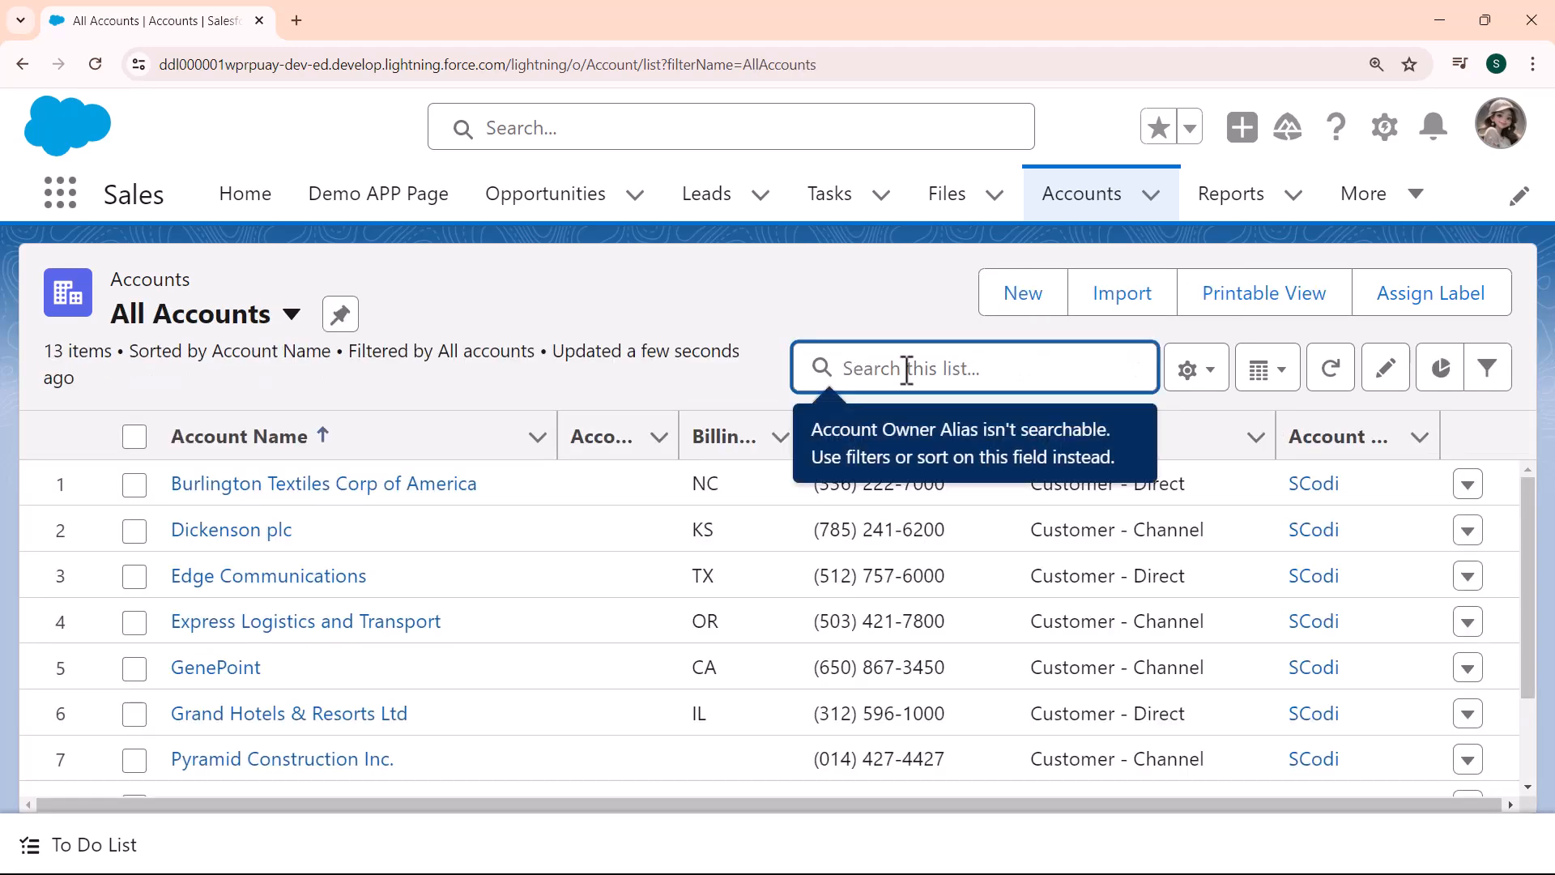
pyautogui.hotkey('ctrl', 'v')
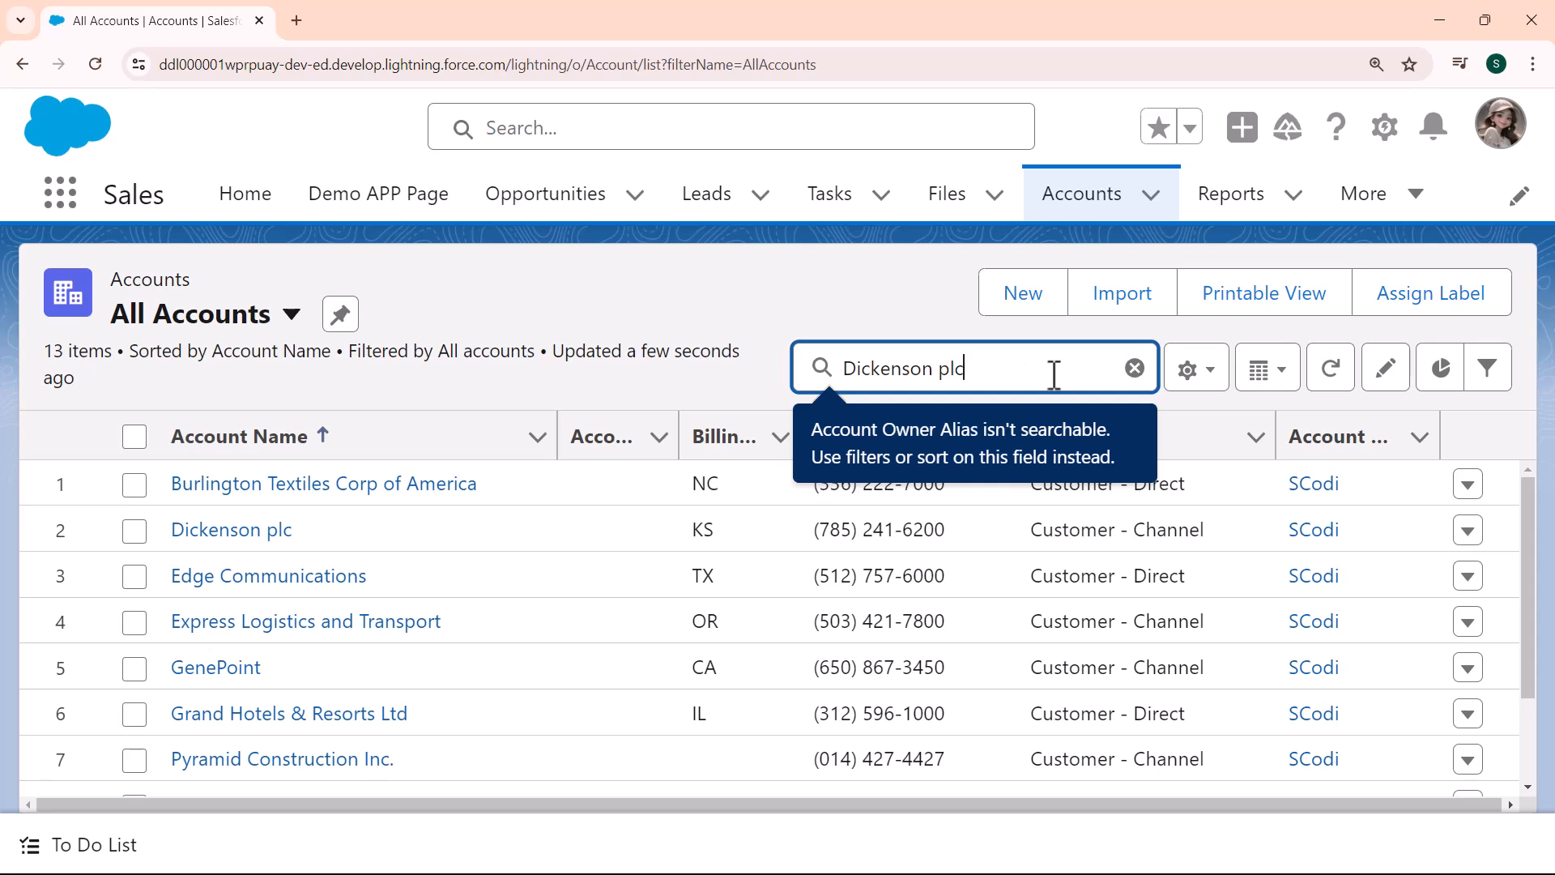
pyautogui.press('Return')
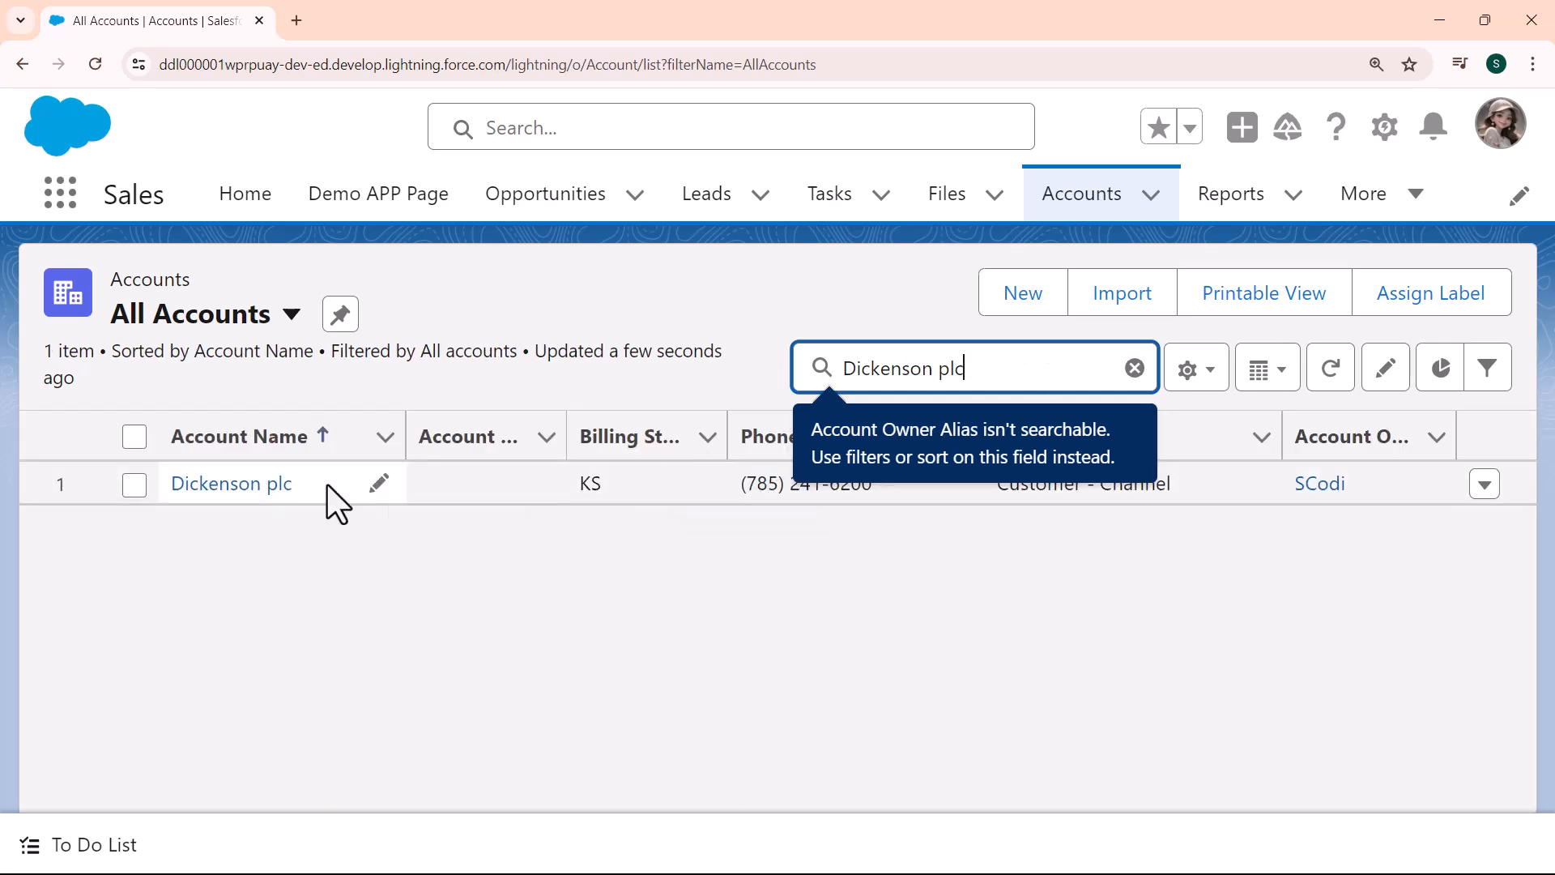
# Open the Dickenson plc account record and examine its Cases related list.
pyautogui.click(257, 486)
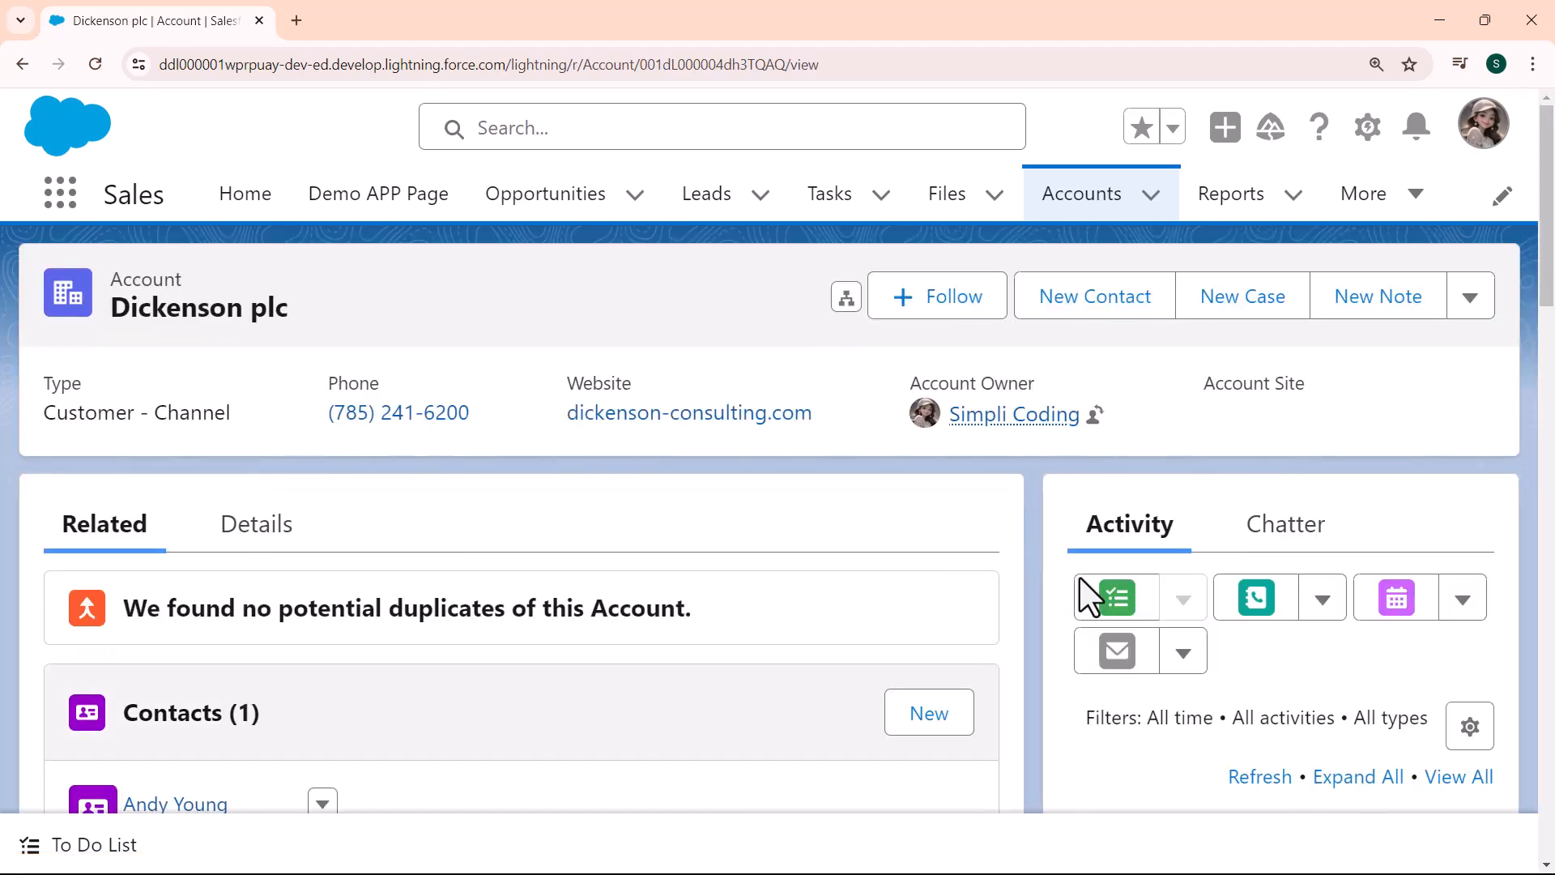
pyautogui.moveTo(1547, 290); pyautogui.dragTo(1547, 589)
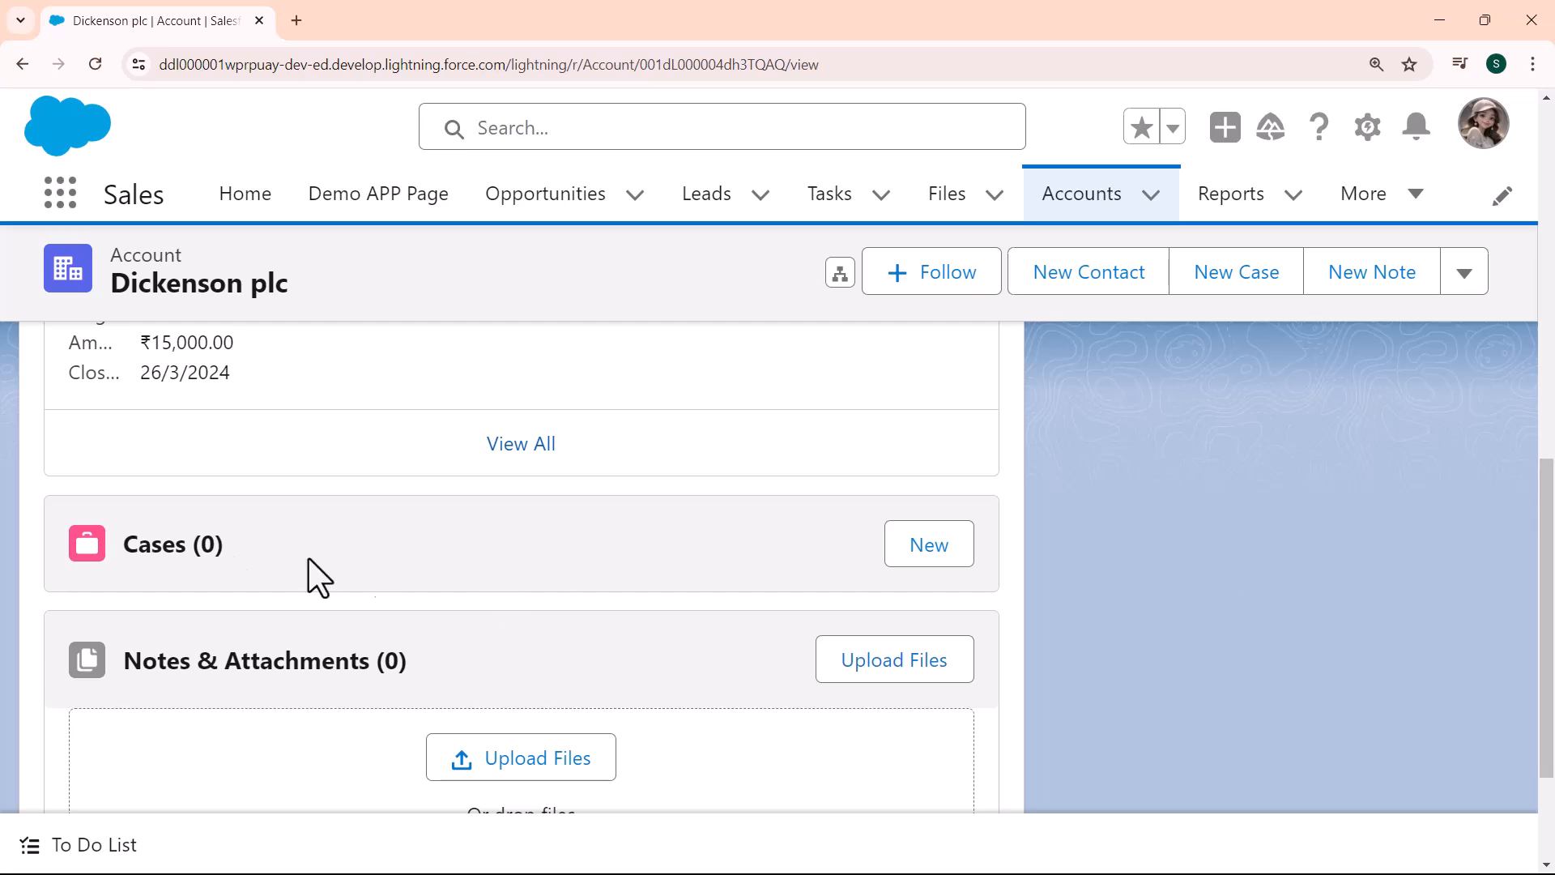